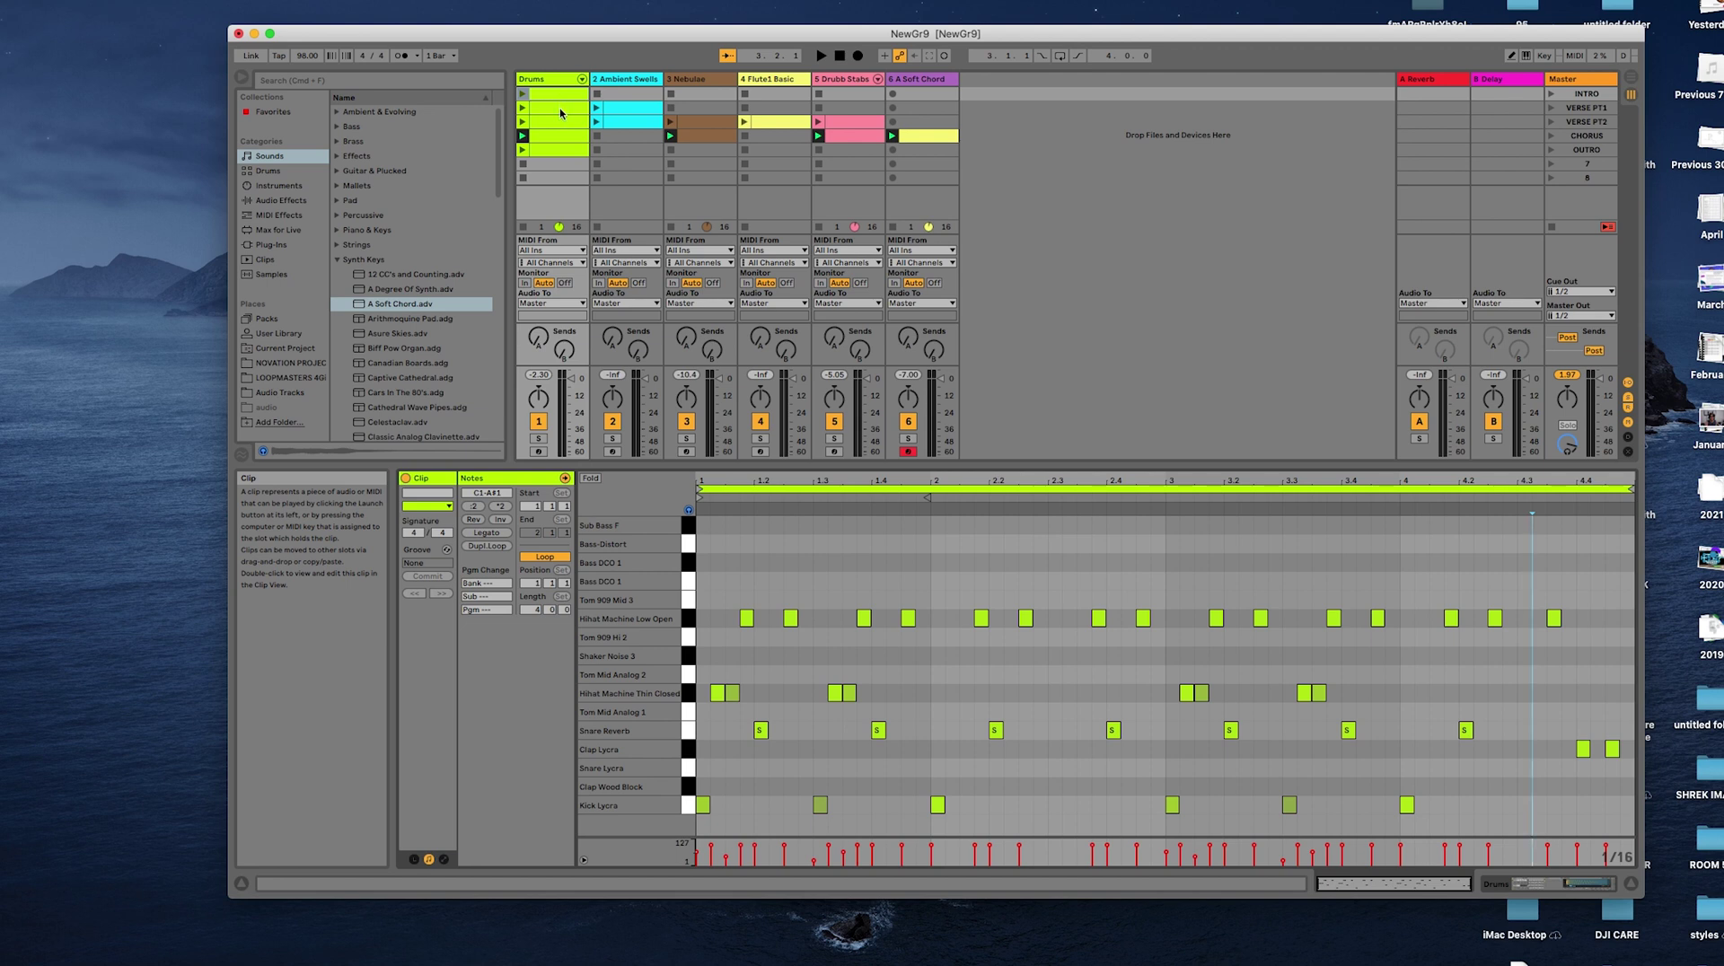
# Step: Copy the Drums clip in the INTRO scene
pyautogui.rightClick(562, 94)
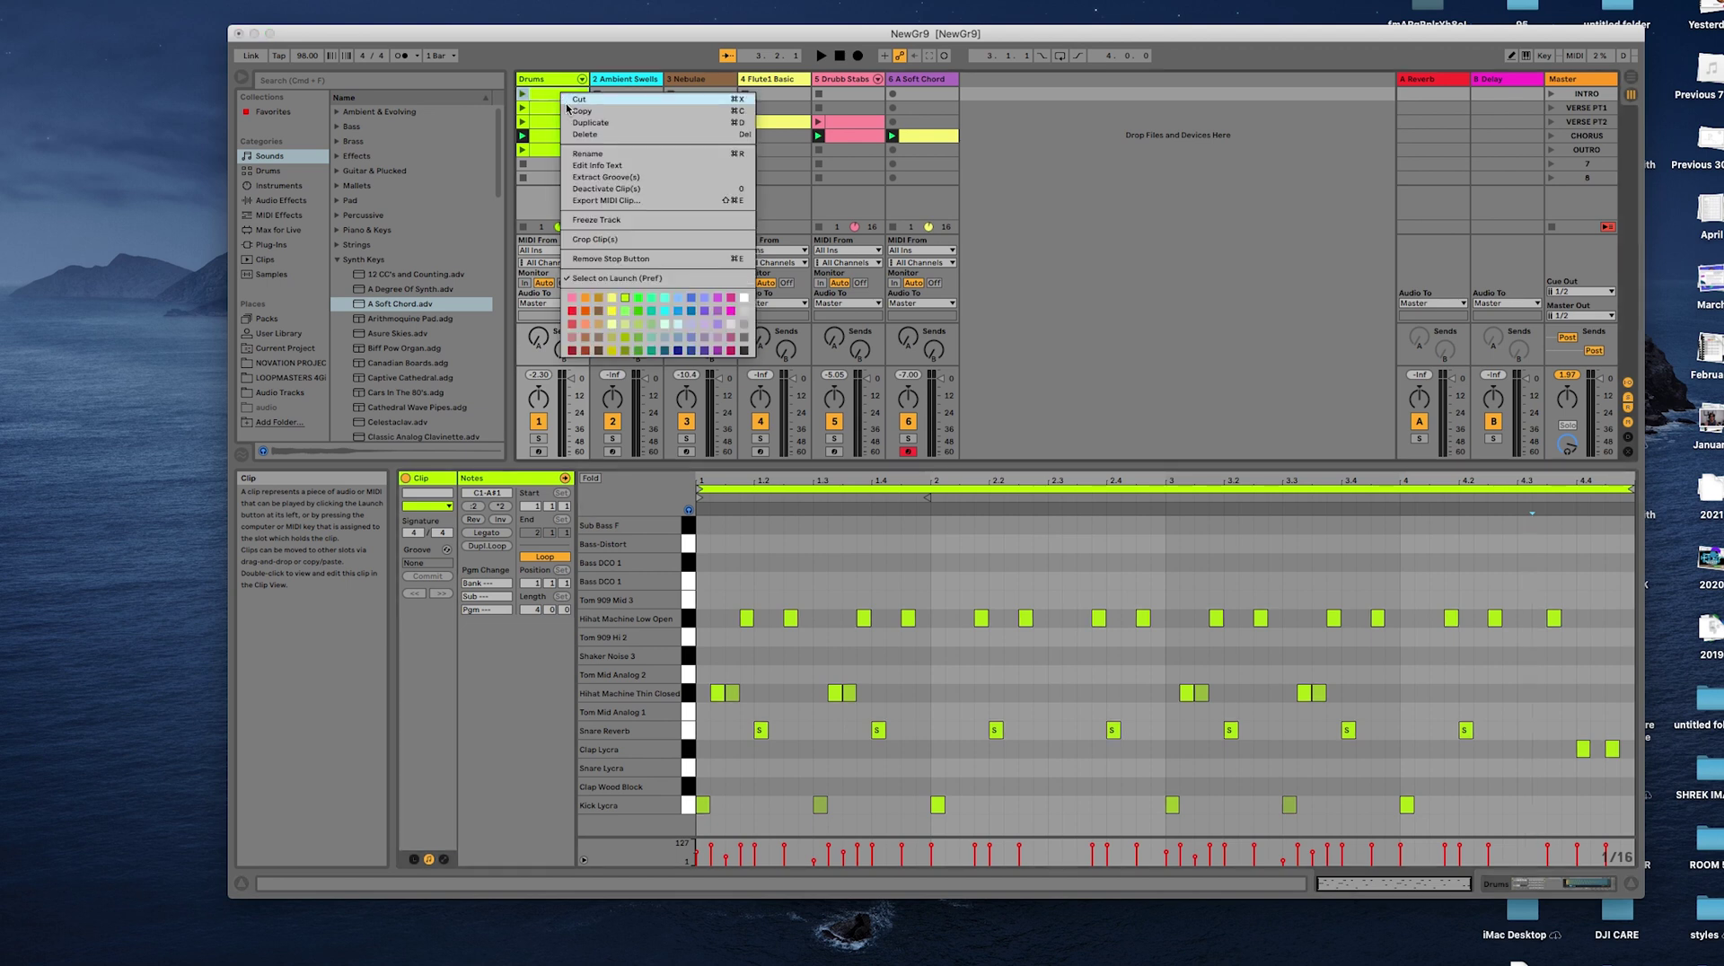
pyautogui.click(569, 110)
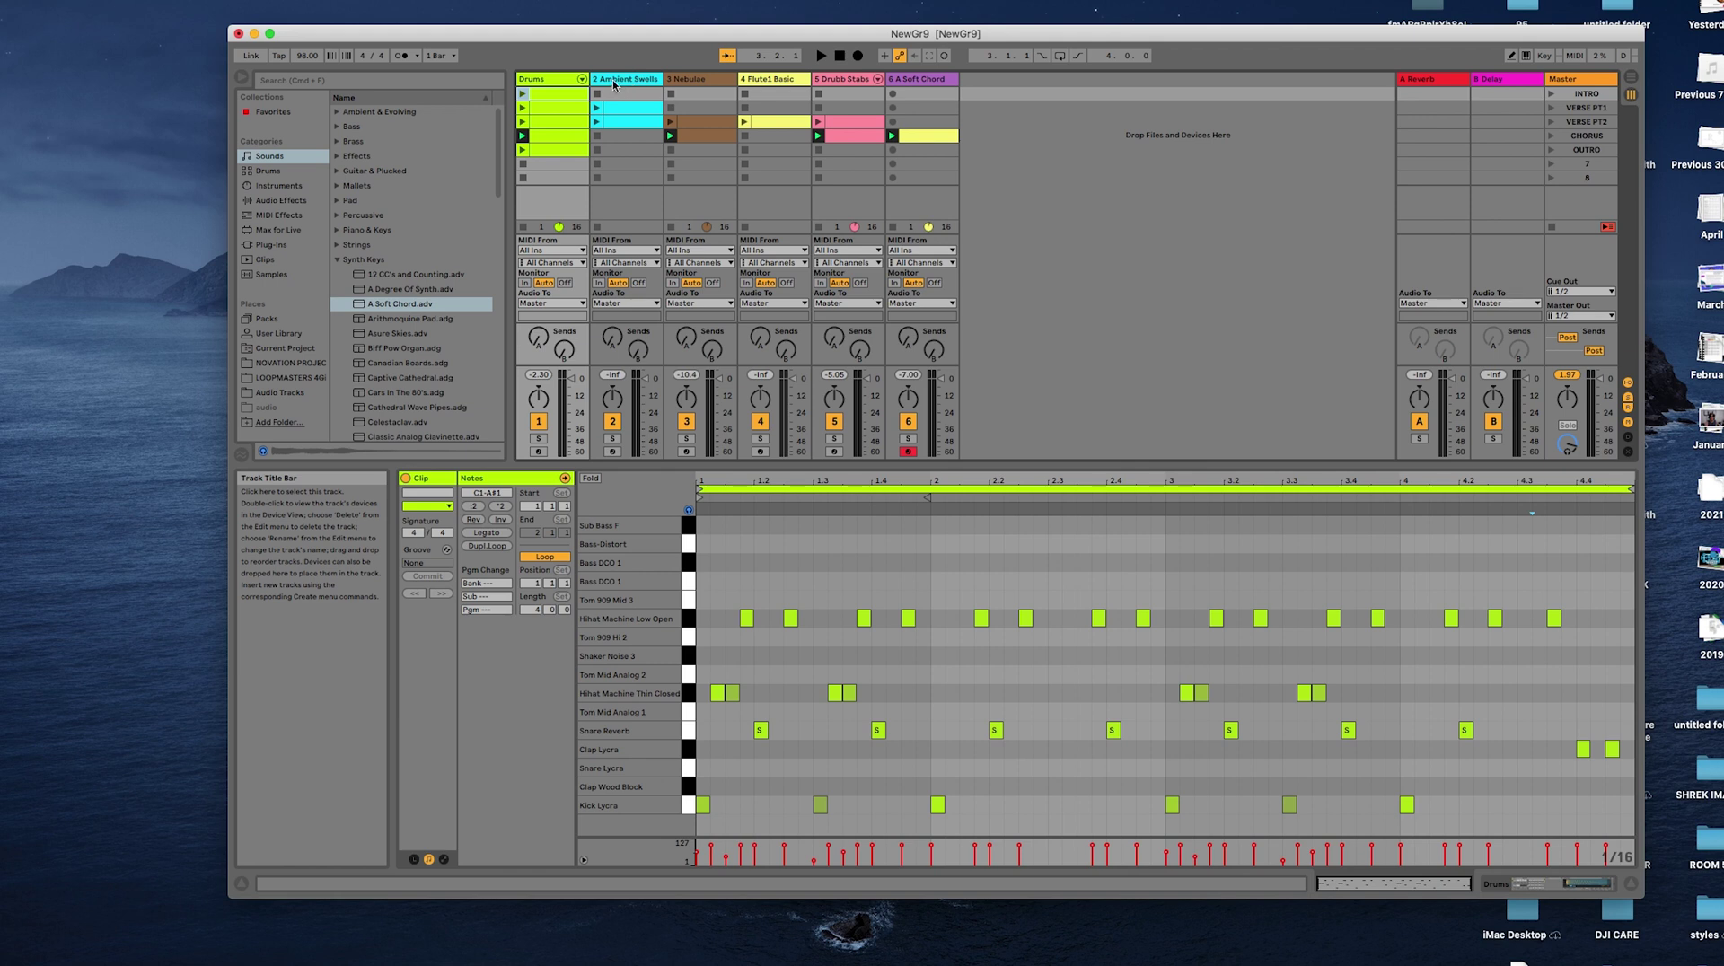
# Step: Show the notes of the Ambient Swells clip in VERSE PT1, and play that scene before stopping playback
pyautogui.click(626, 111)
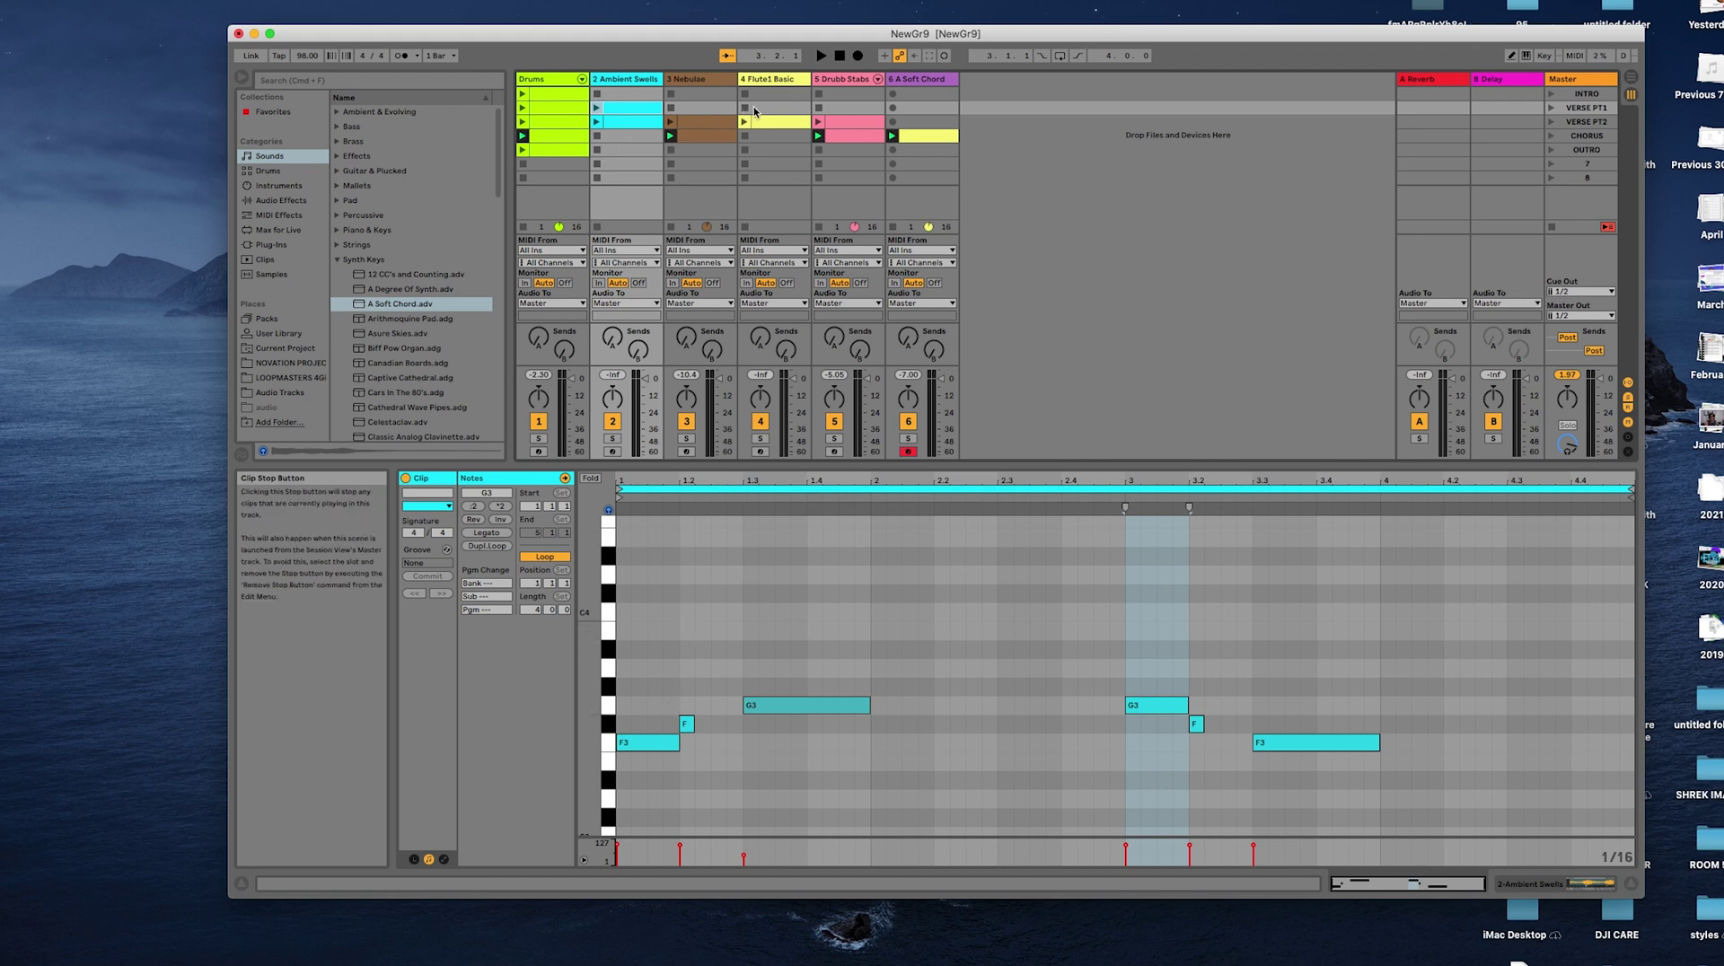
pyautogui.click(1552, 107)
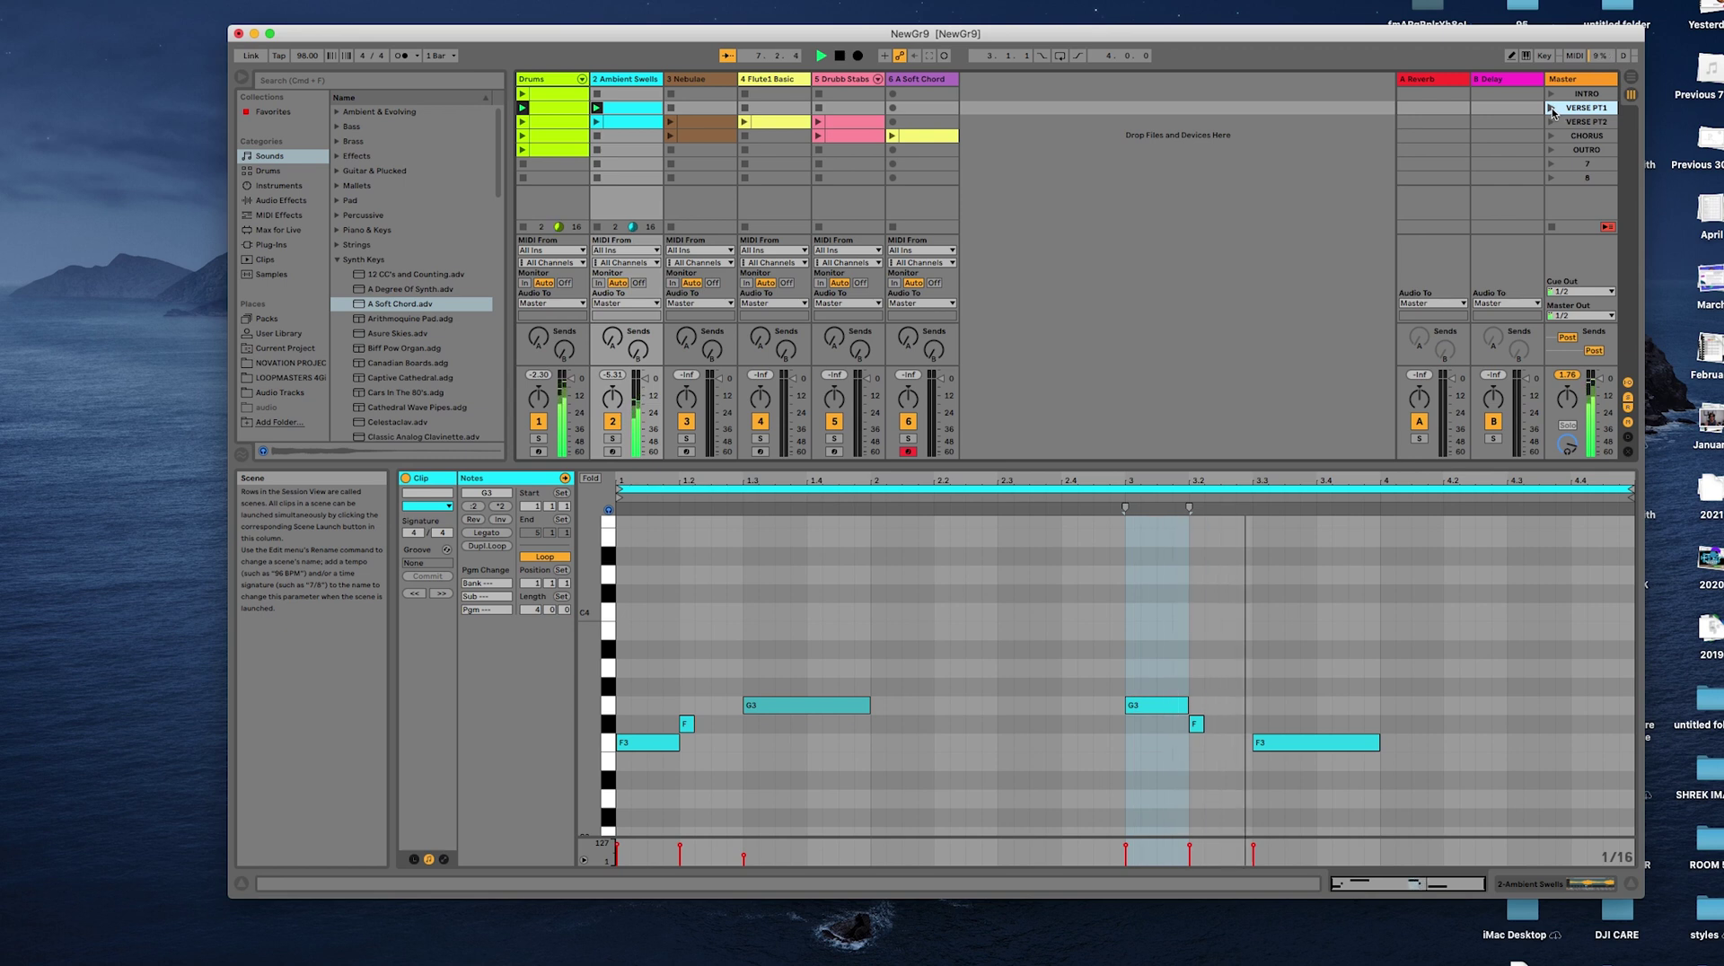
pyautogui.press('space')
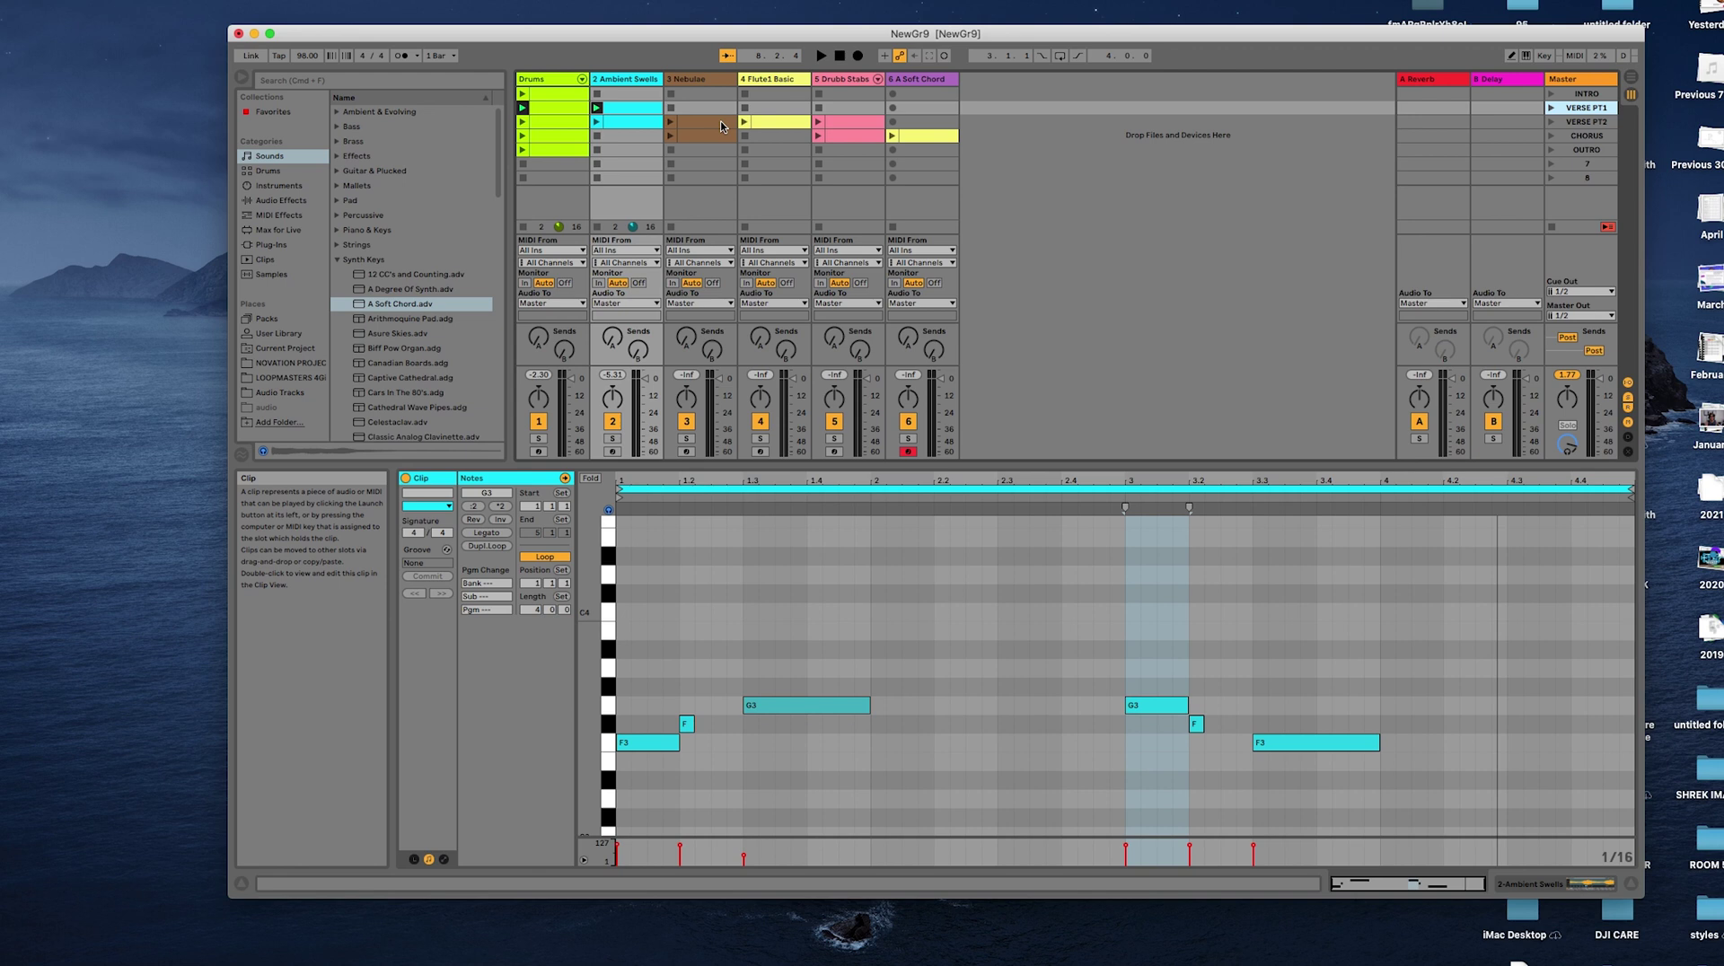
# Step: Play the VERSE PT2 scene, and examine the notes of its clips on tracks 2 to 5
pyautogui.click(1550, 121)
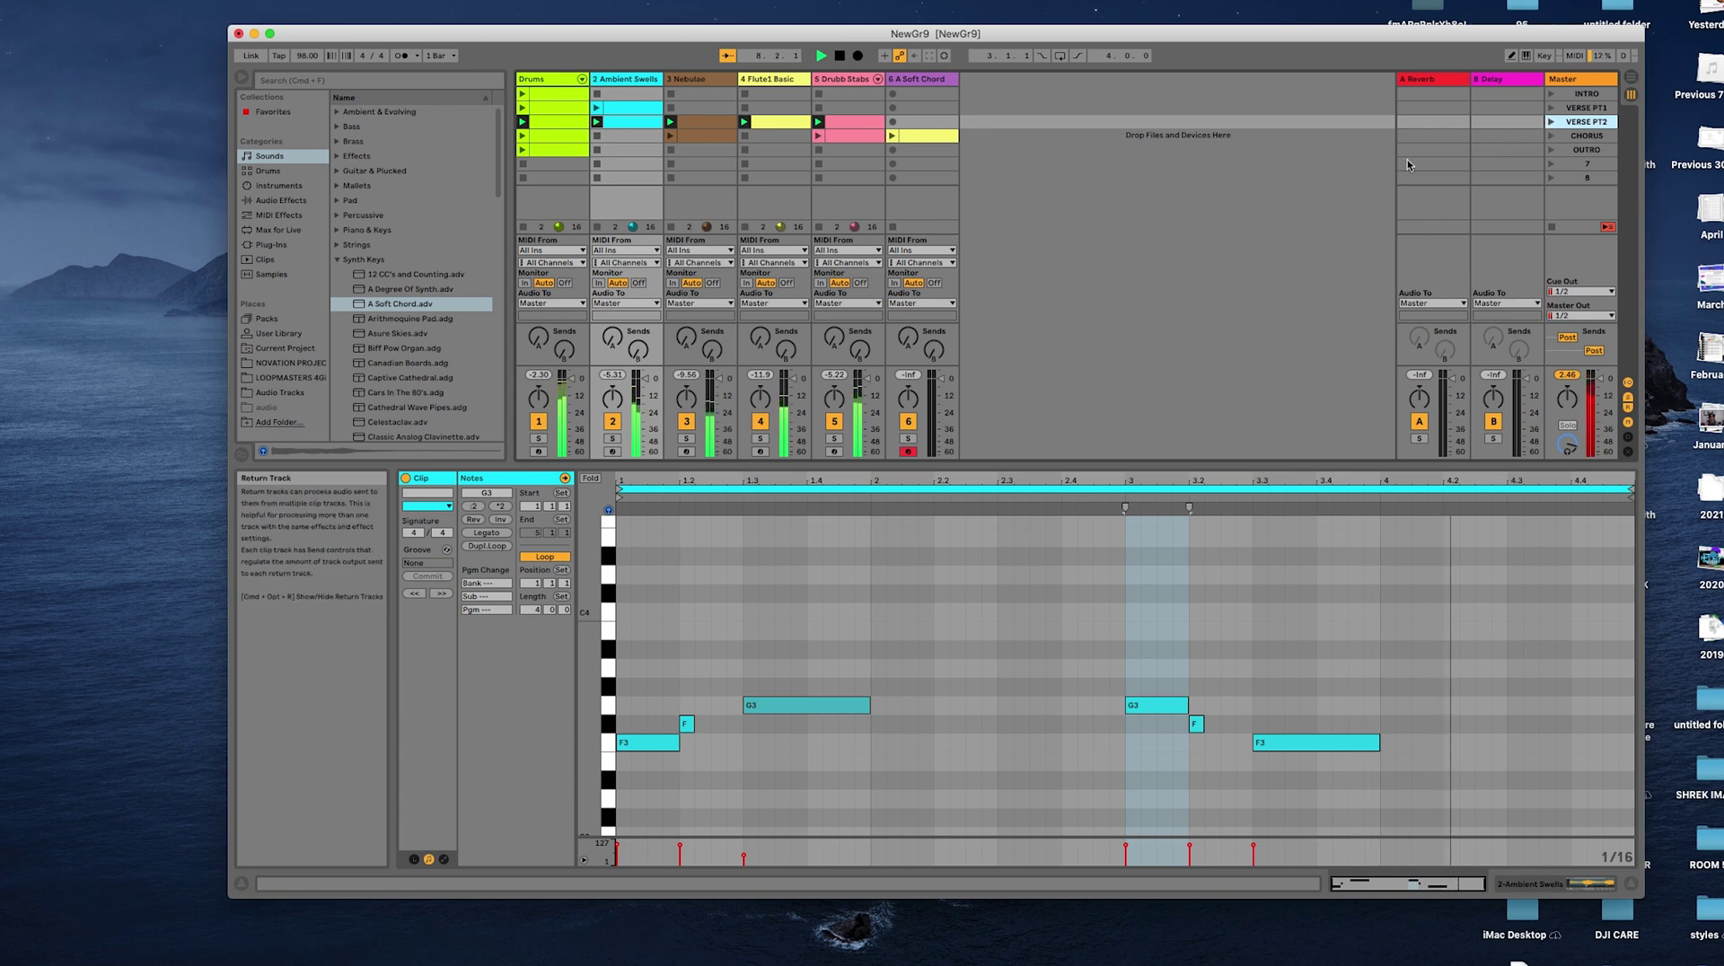
pyautogui.click(627, 127)
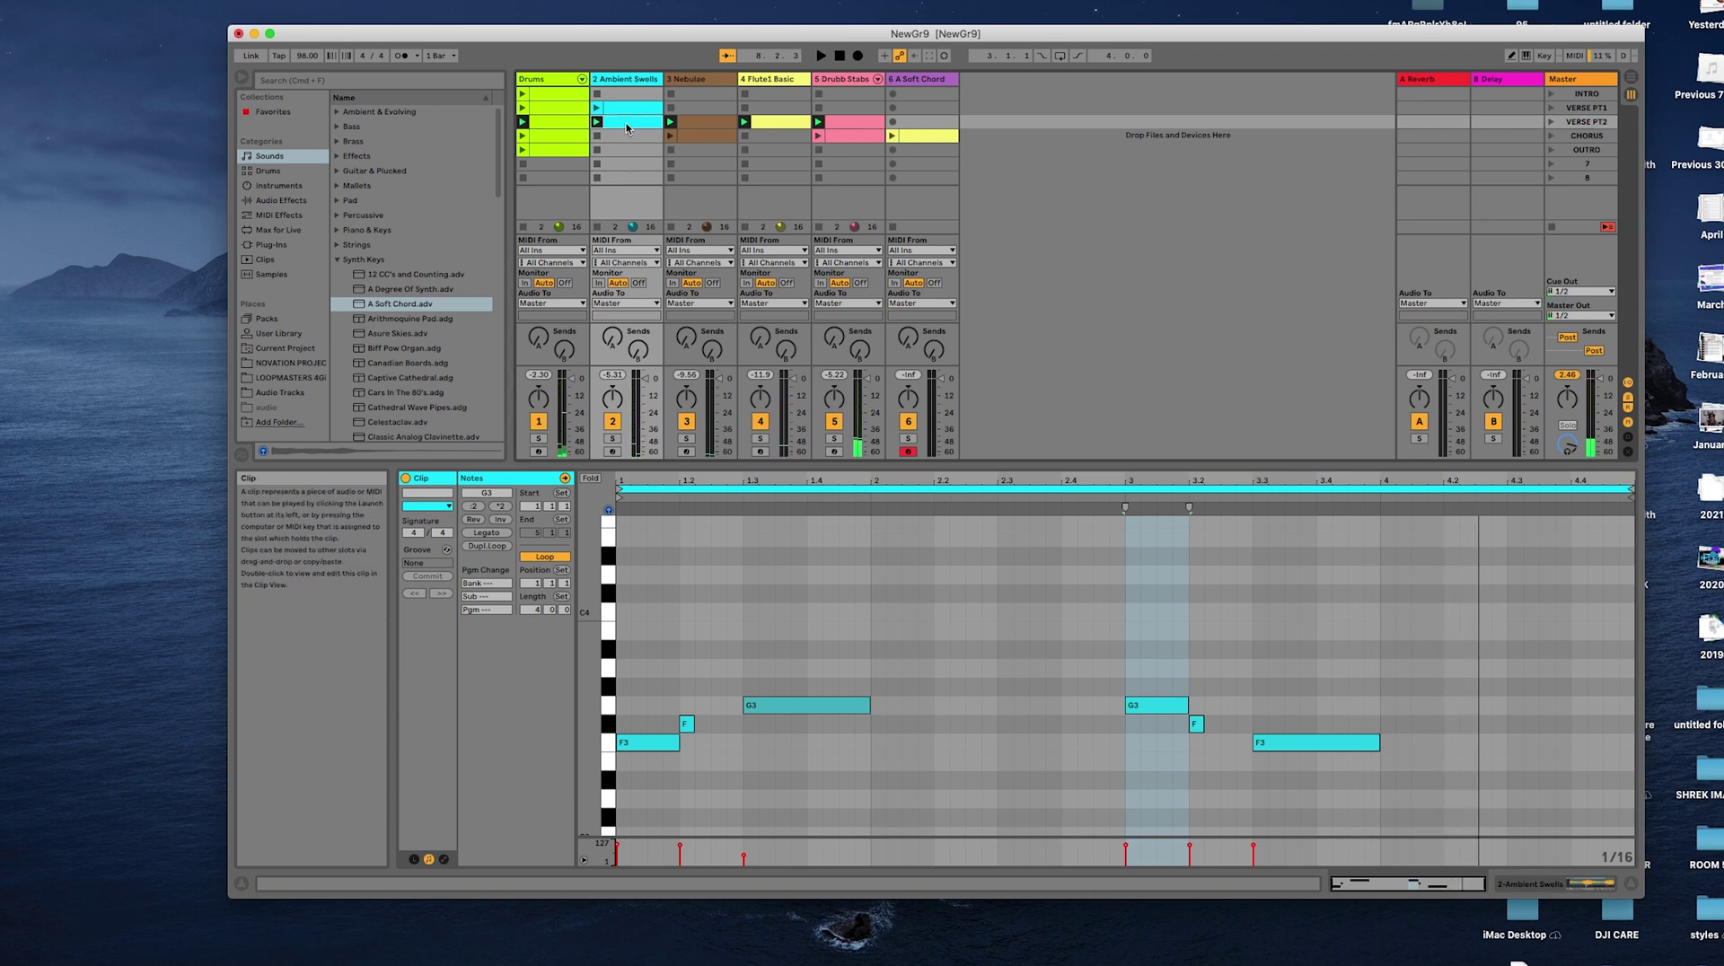
pyautogui.click(694, 126)
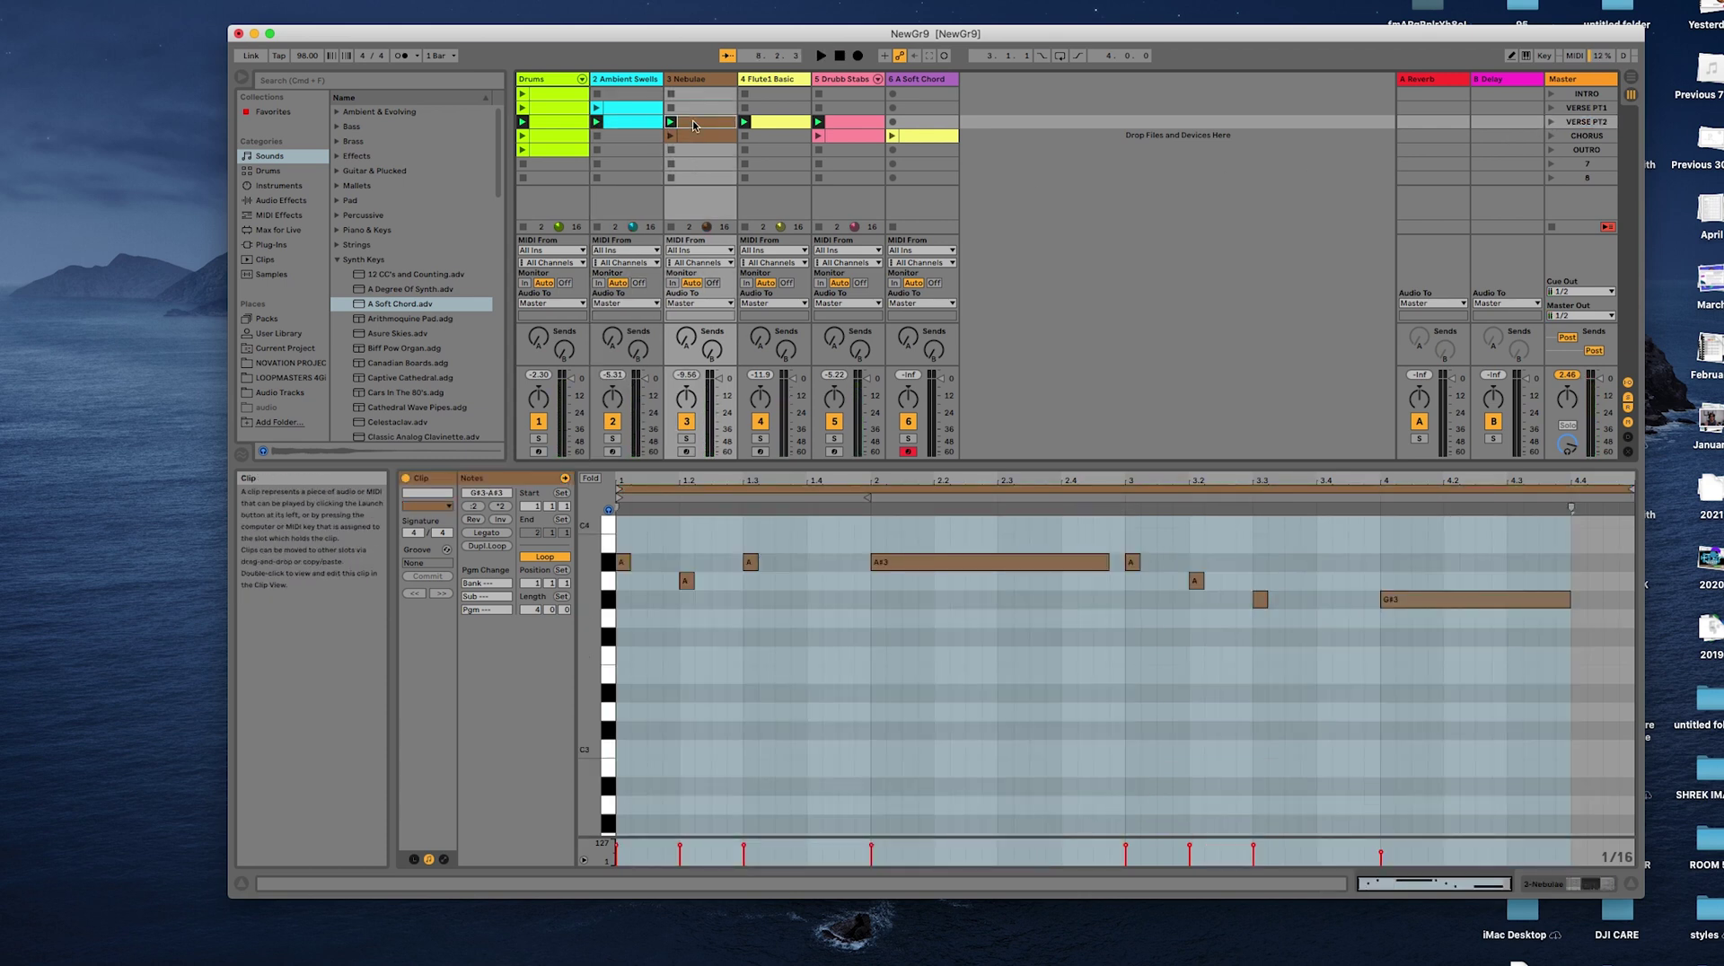
pyautogui.click(781, 124)
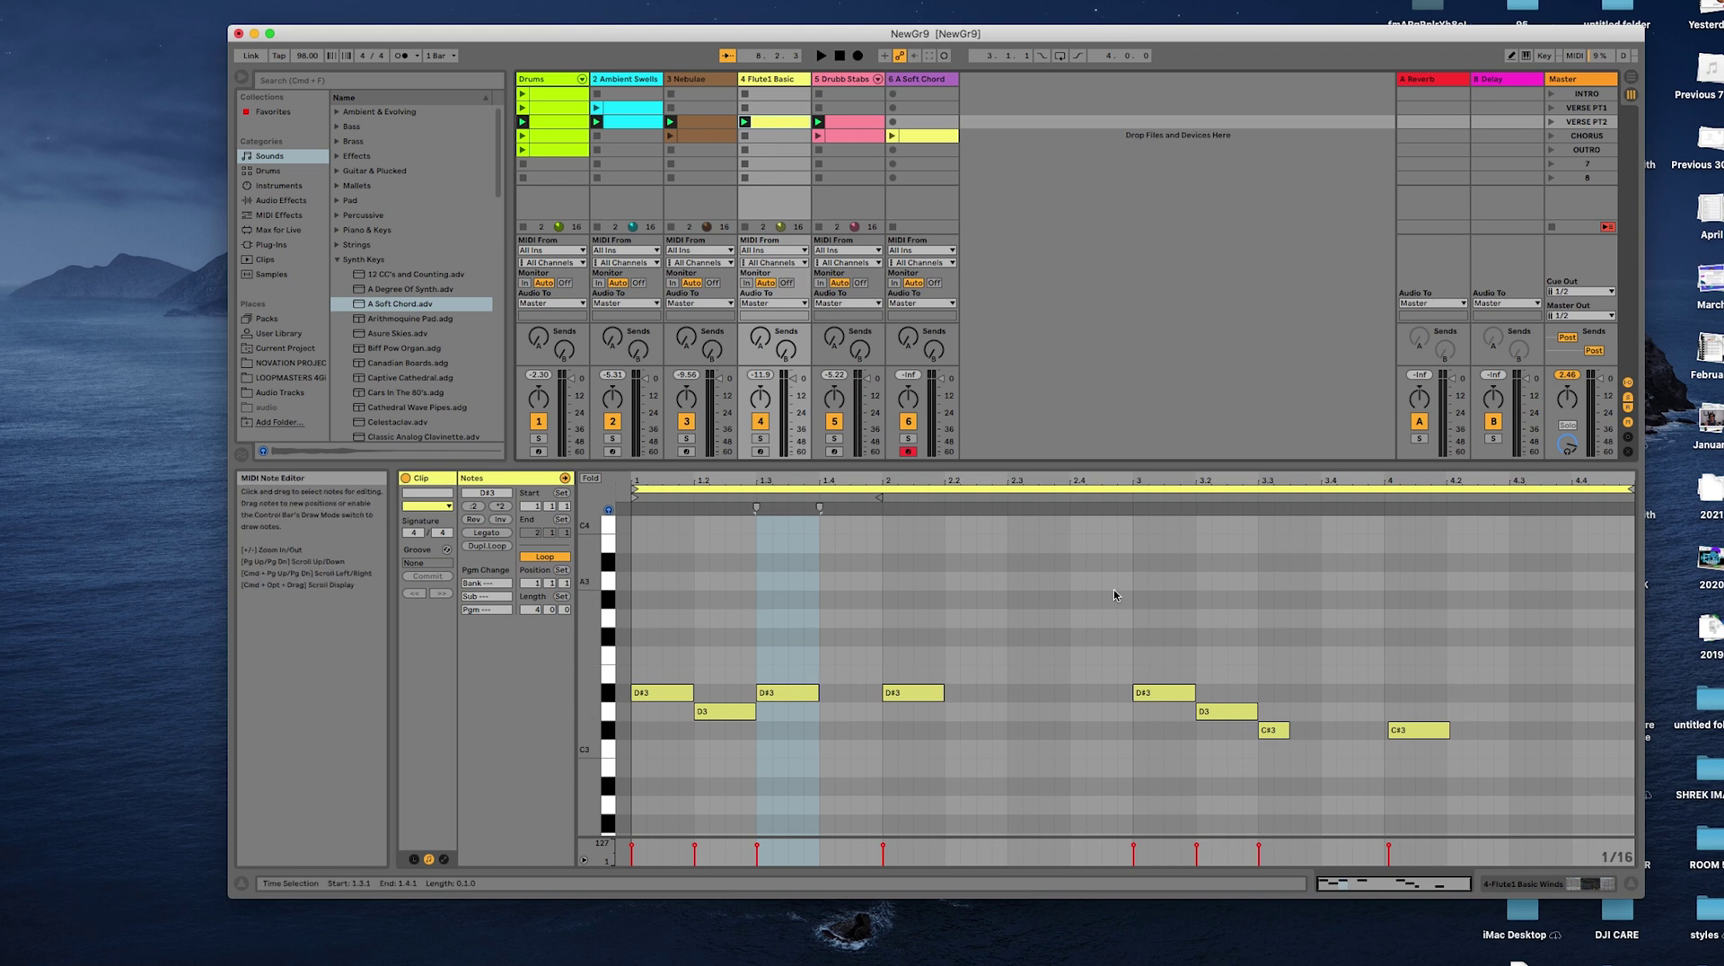
pyautogui.click(844, 125)
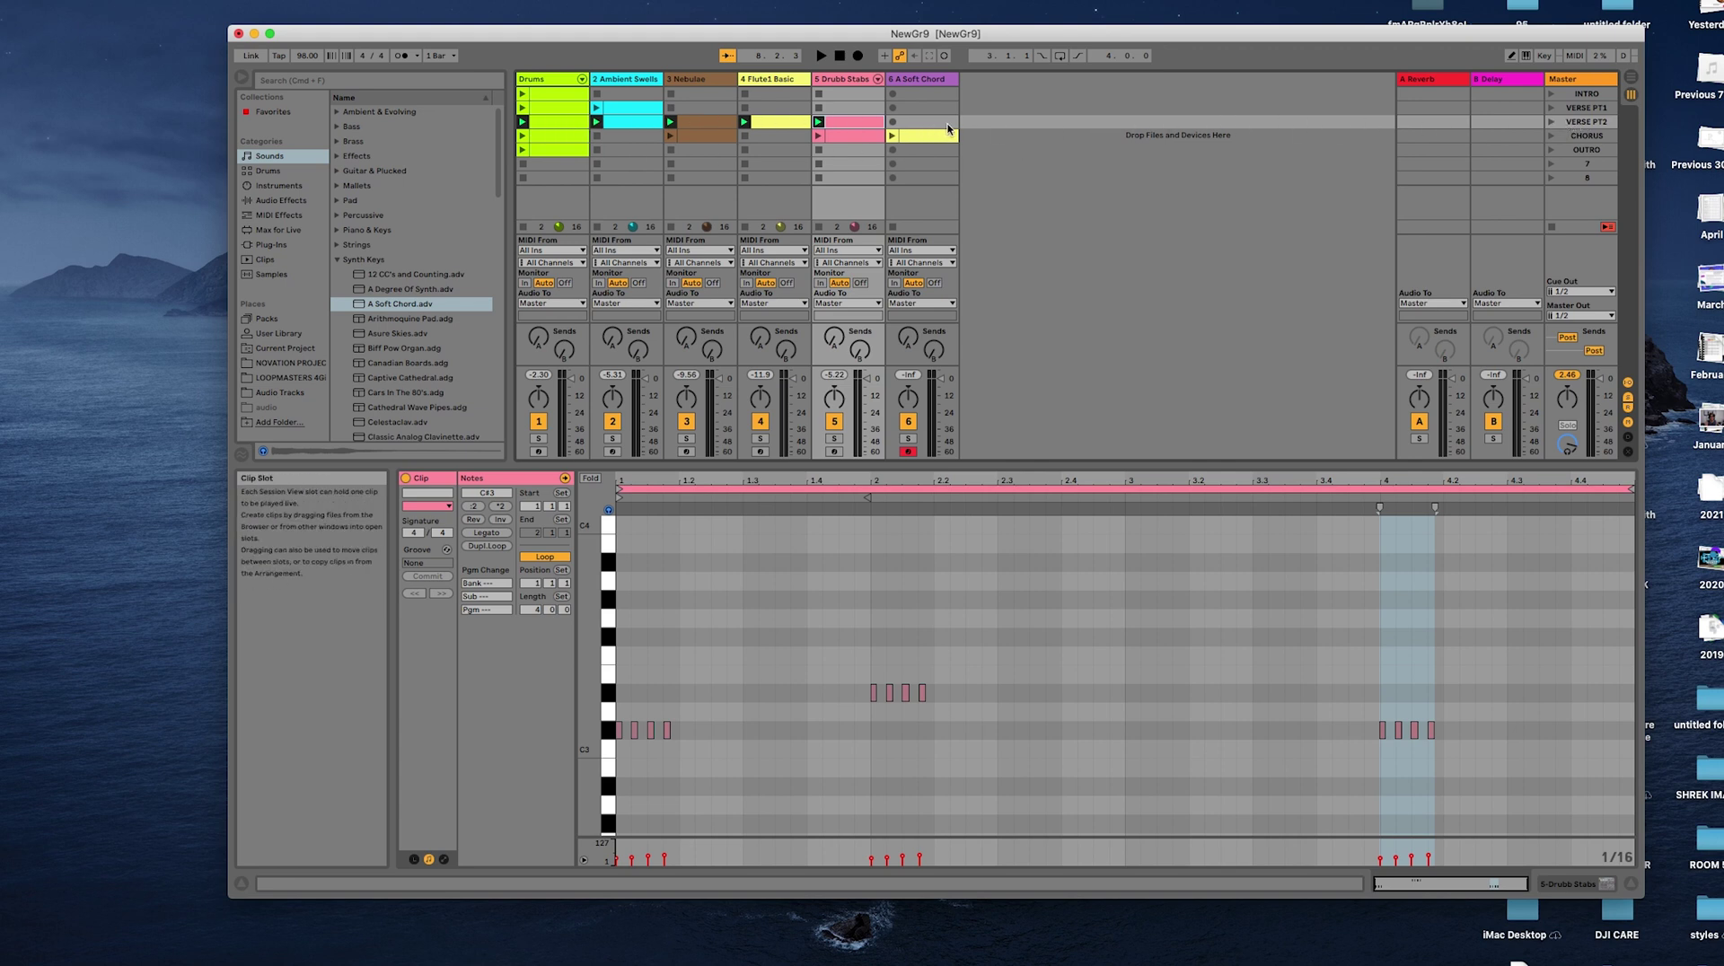
pyautogui.click(625, 122)
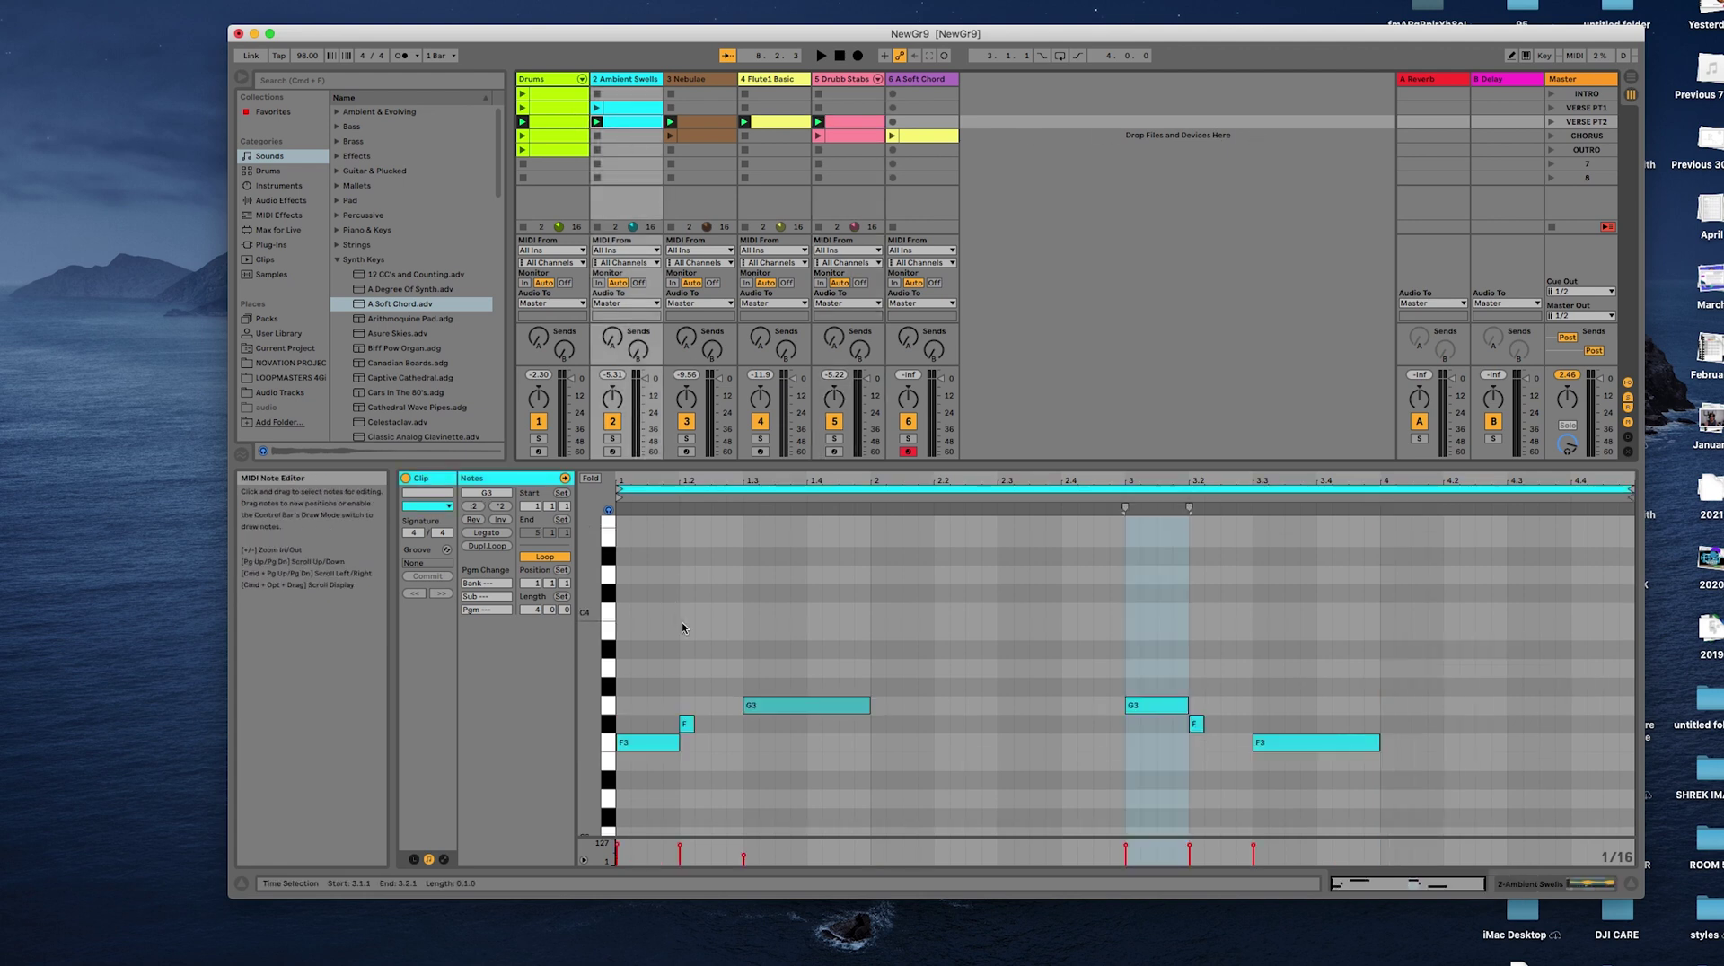
pyautogui.click(713, 122)
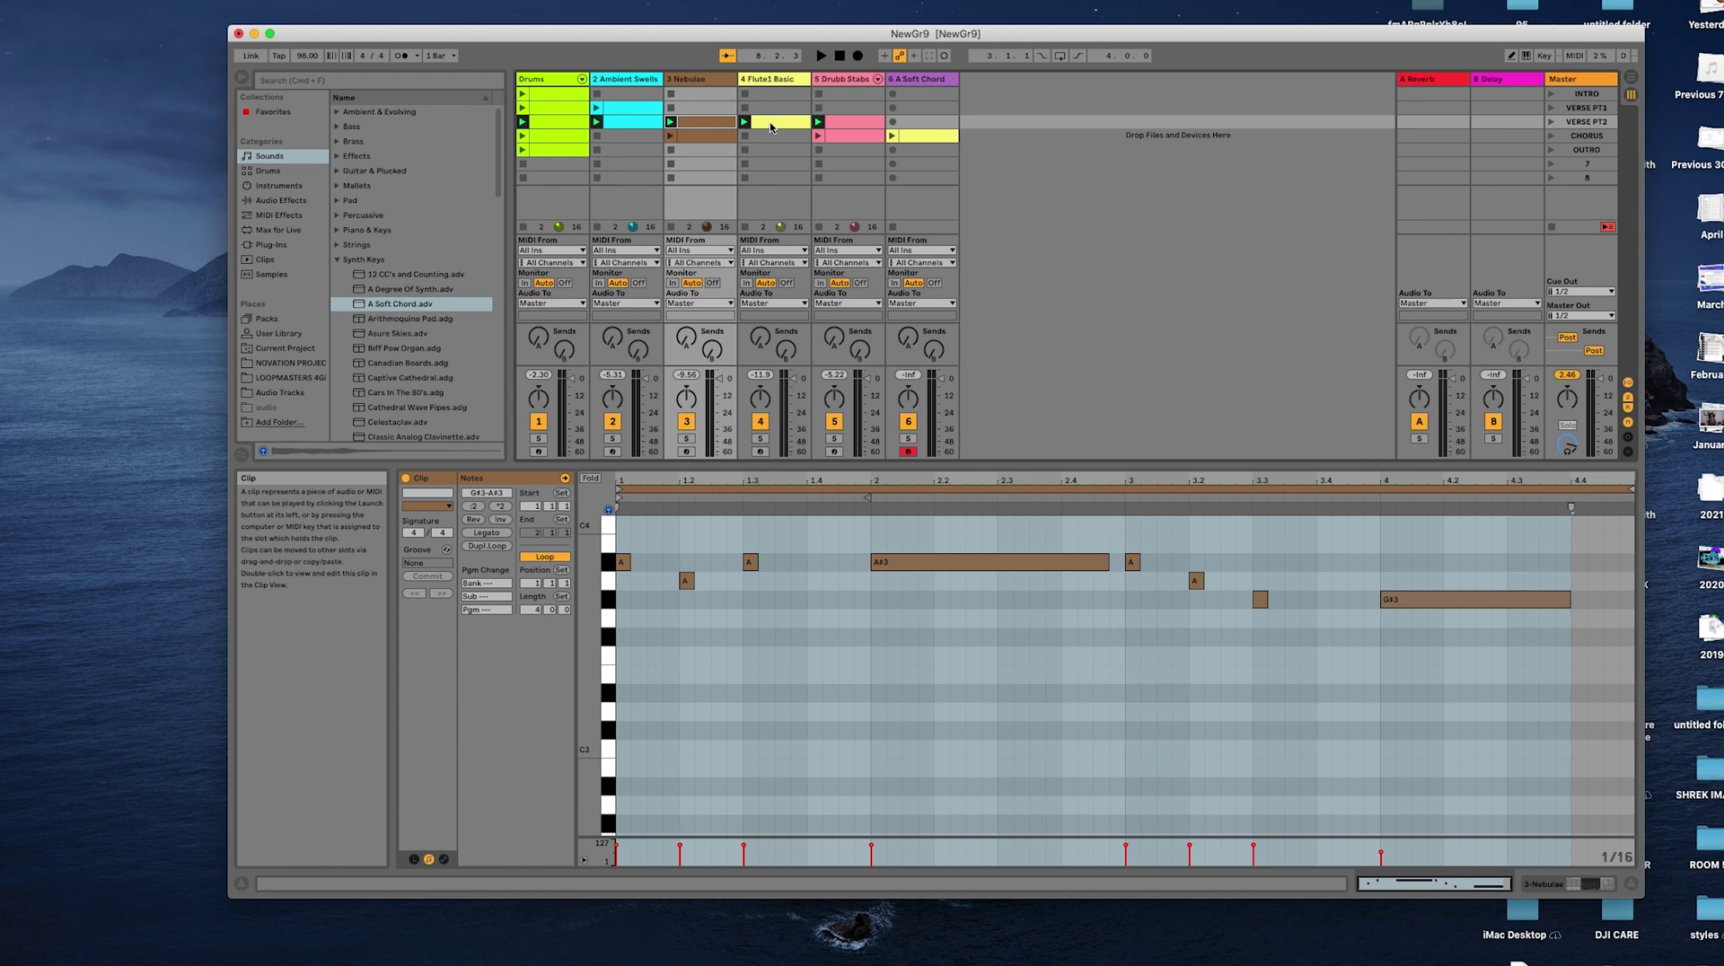
pyautogui.click(774, 122)
pyautogui.click(844, 123)
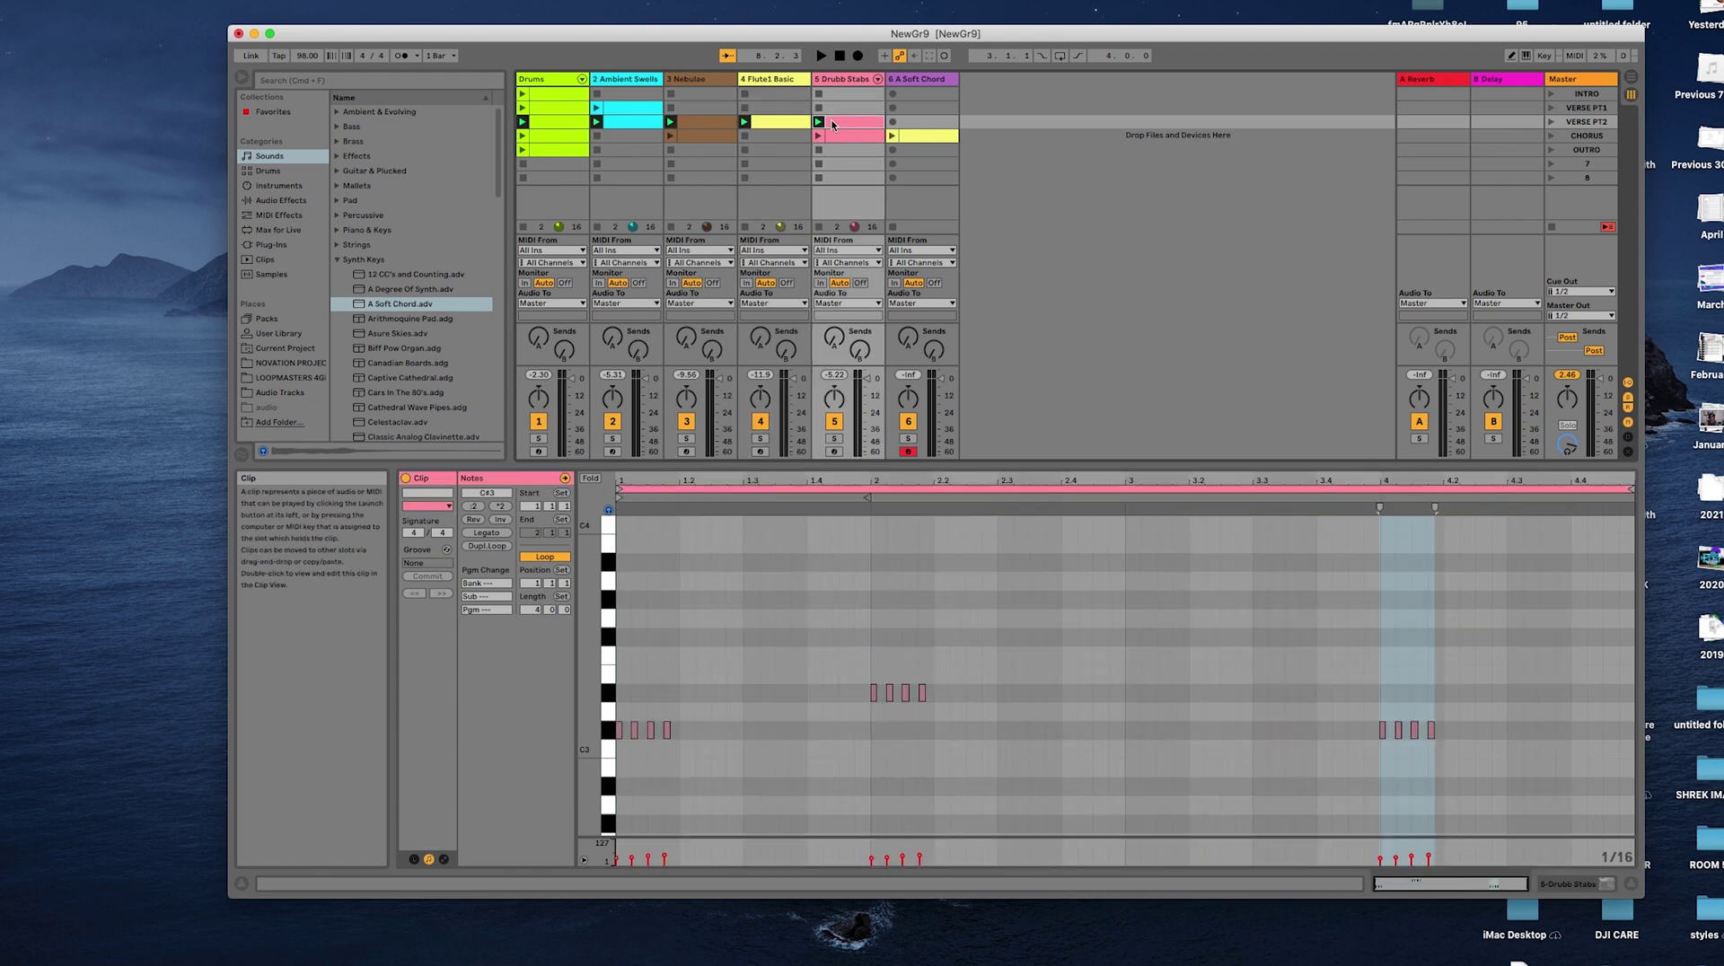
pyautogui.click(628, 123)
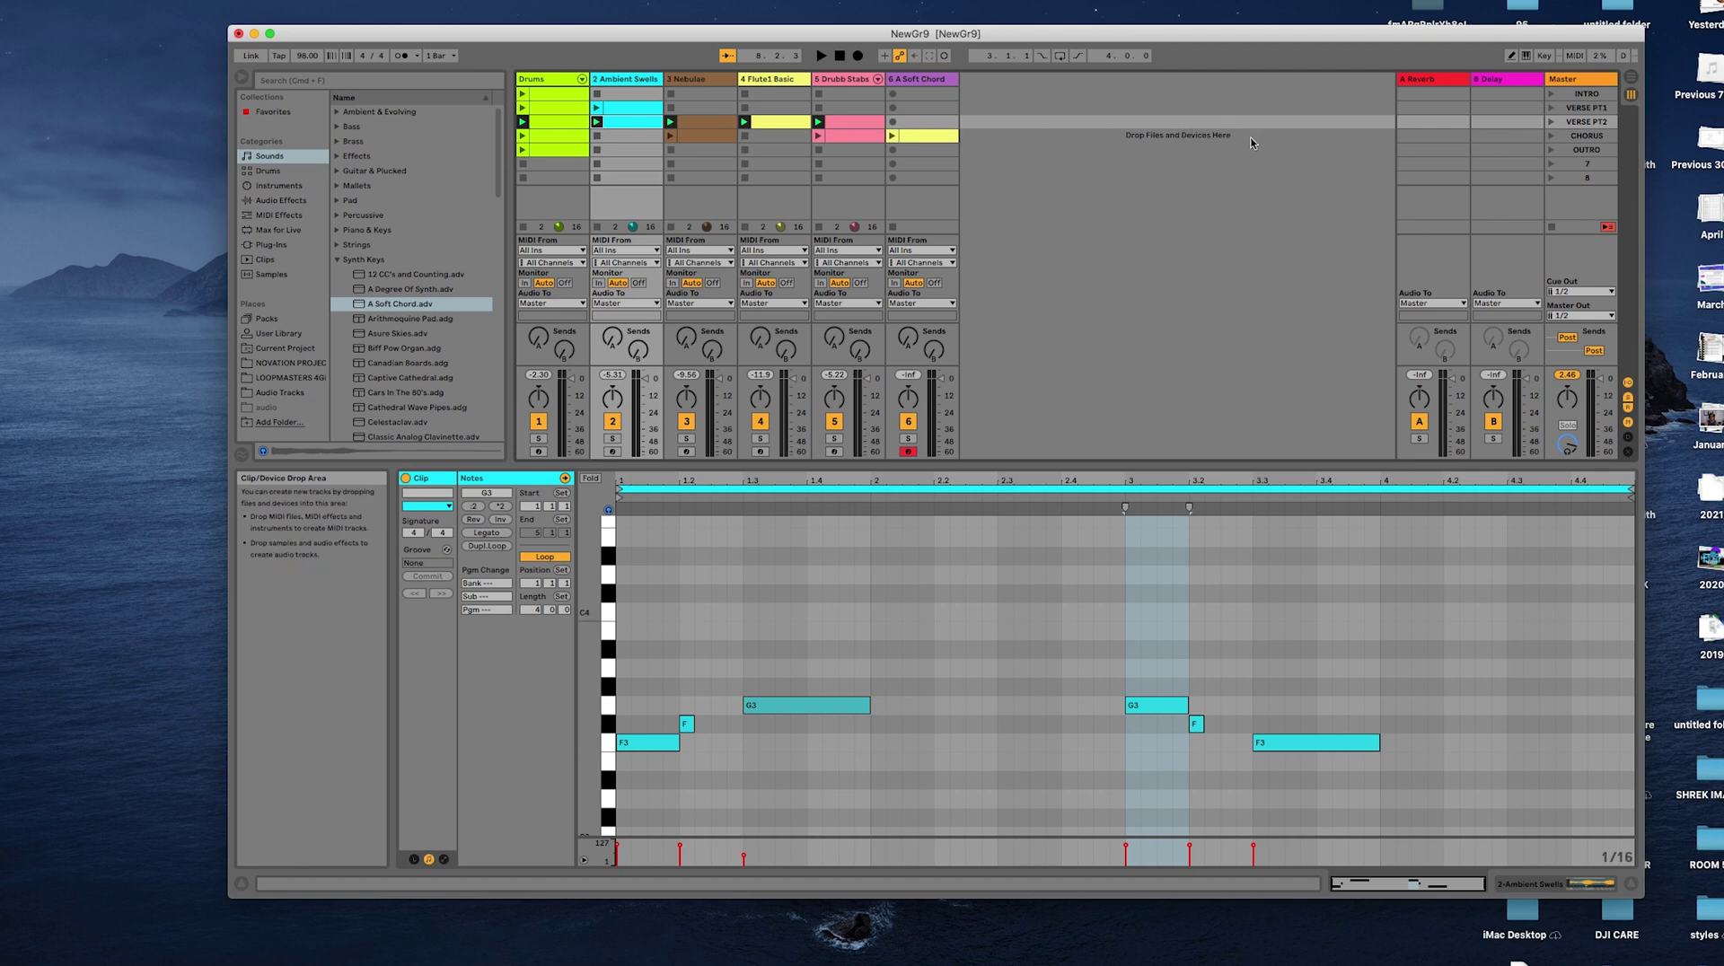
# Step: Examine the CHORUS scene's clips on Drums, track 3, Drubb Stabs and A Soft Chord, plus the Flute1 Basic slot
pyautogui.click(553, 137)
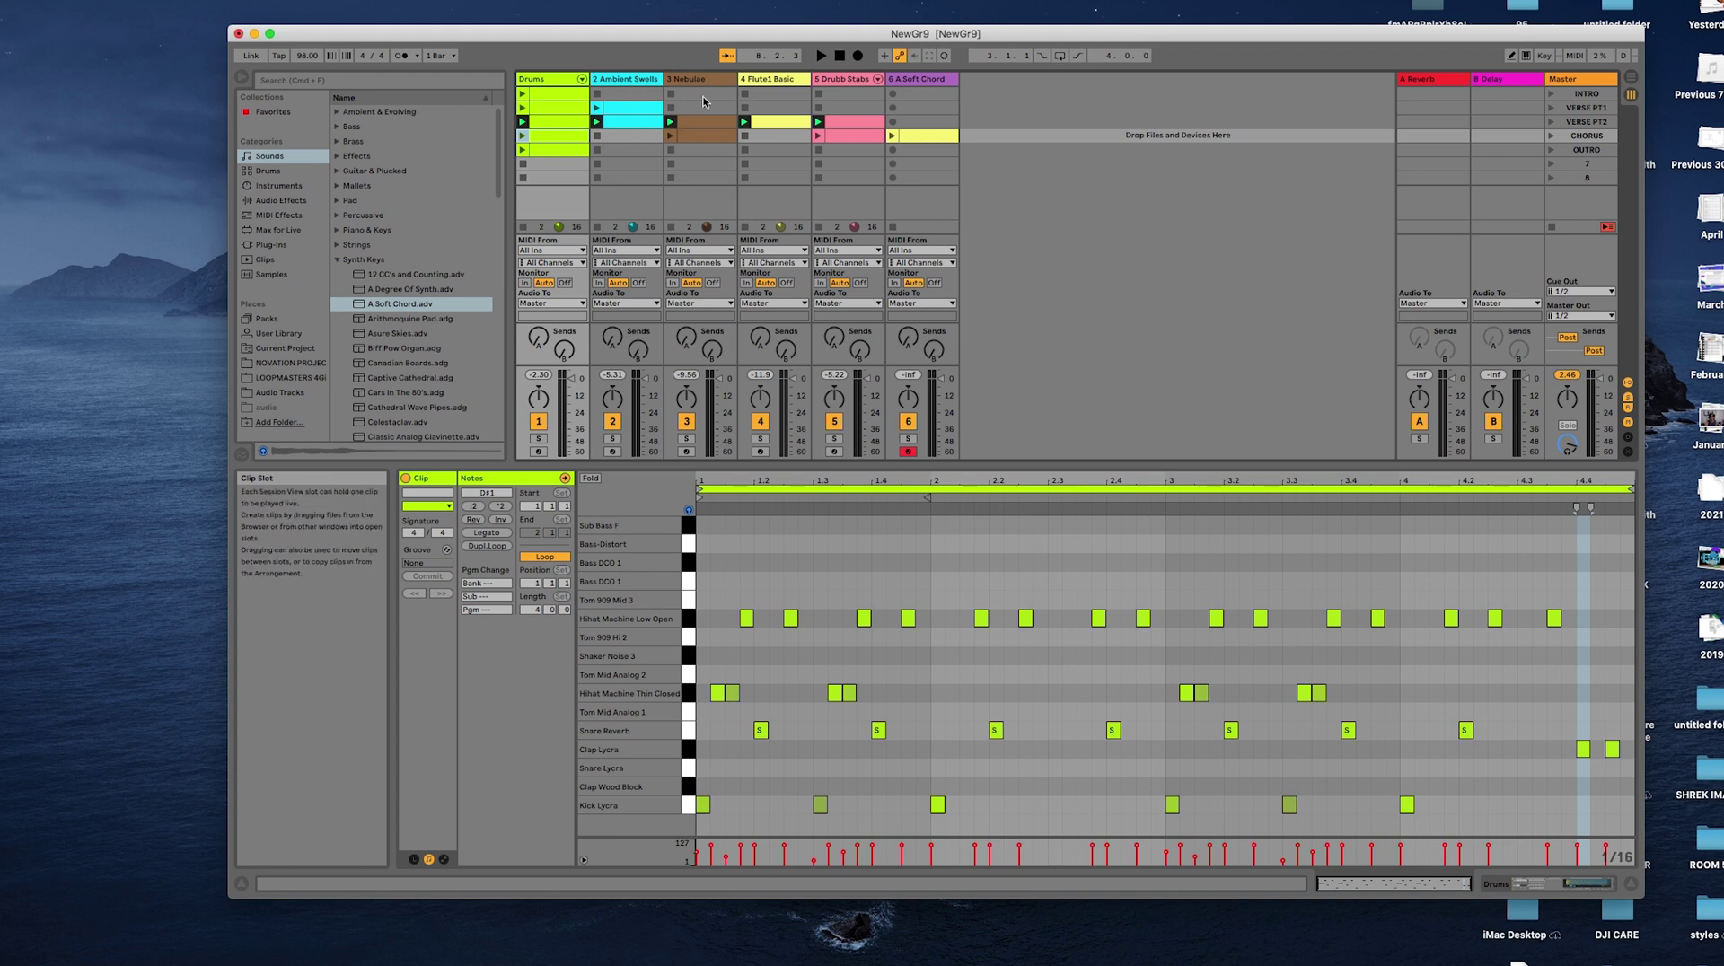
pyautogui.click(709, 134)
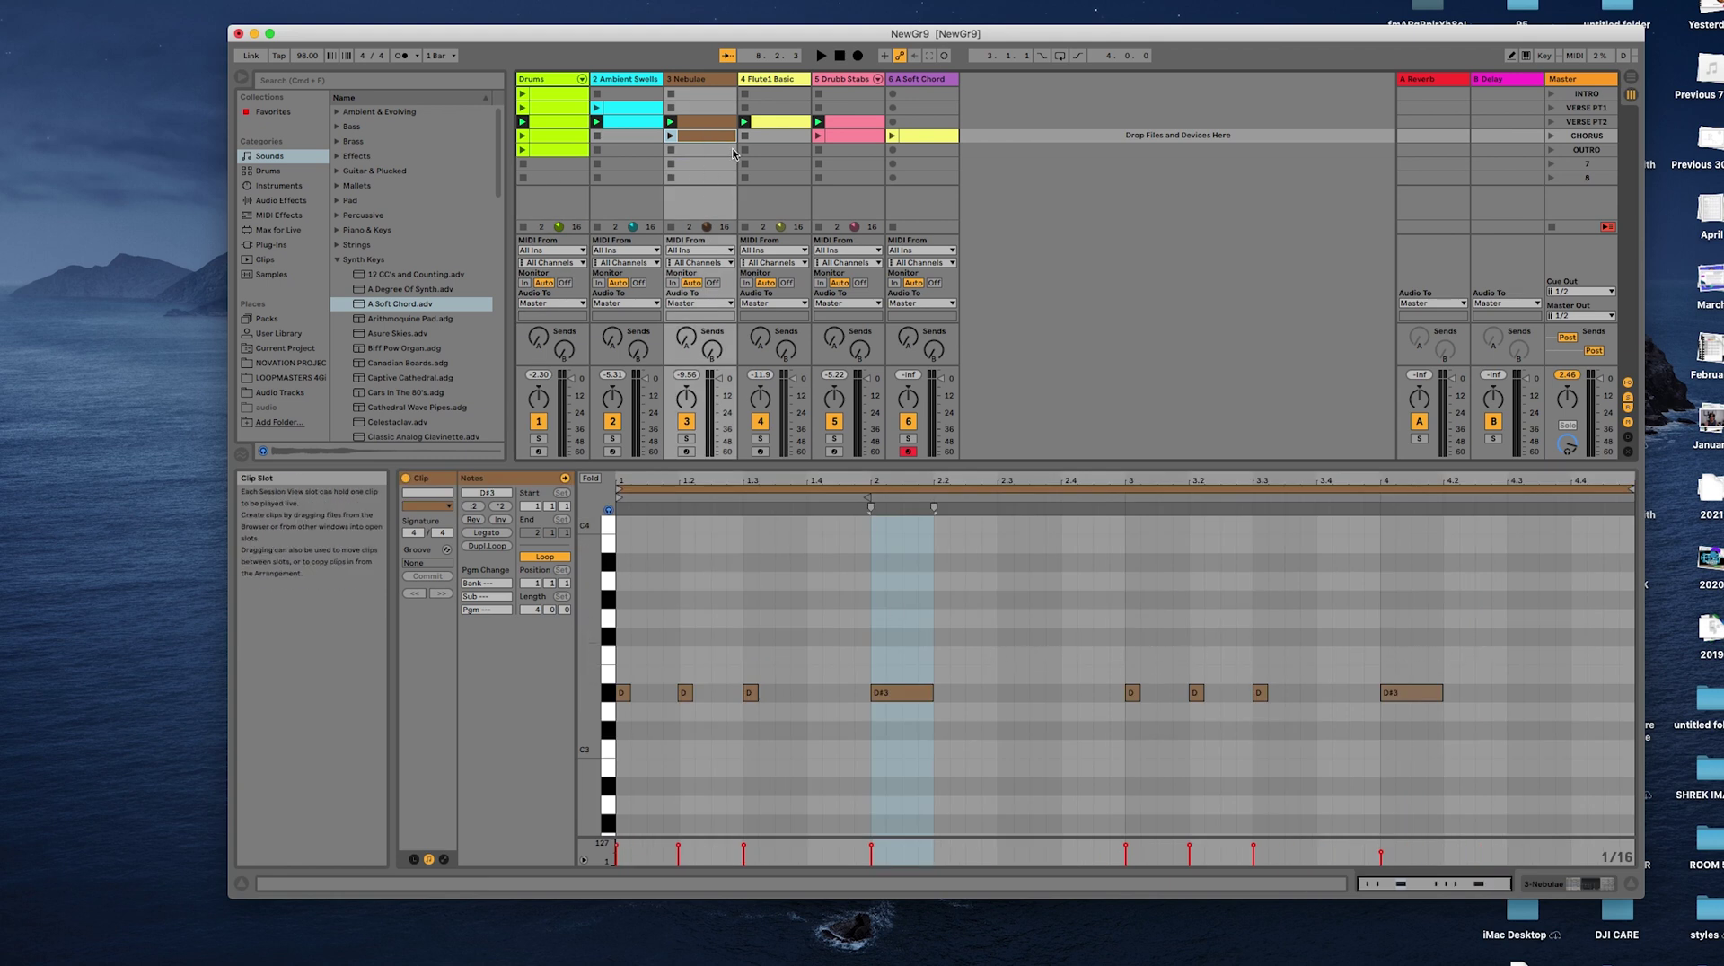
pyautogui.click(780, 139)
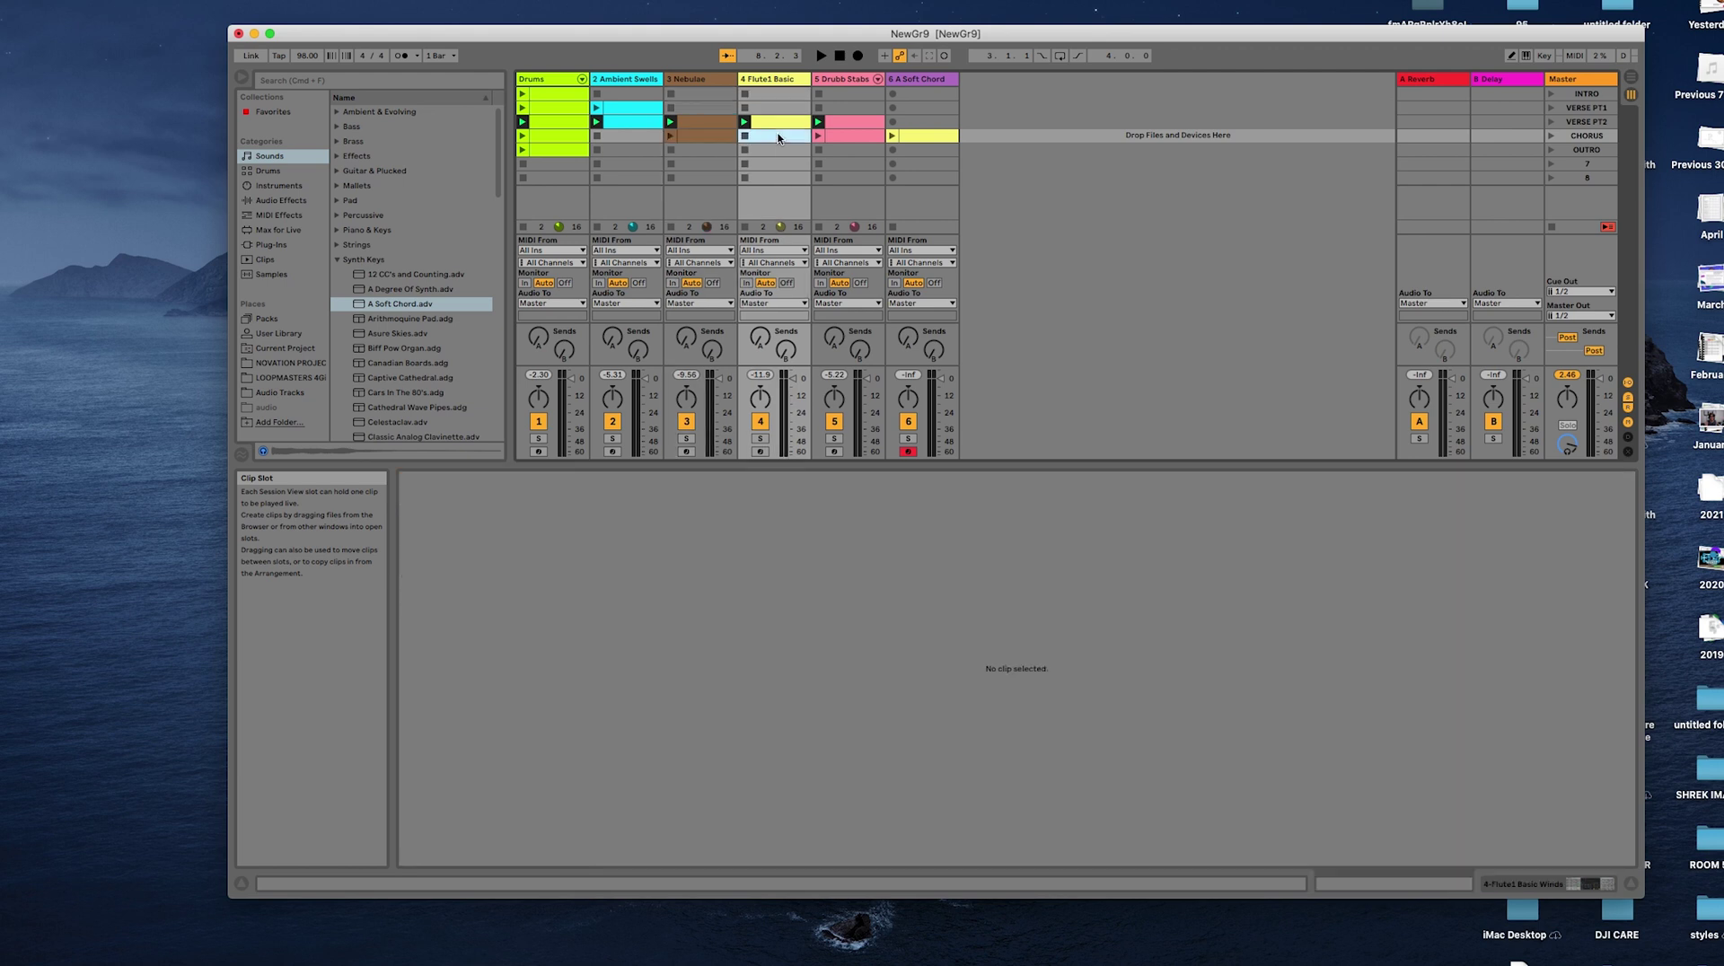
pyautogui.click(856, 136)
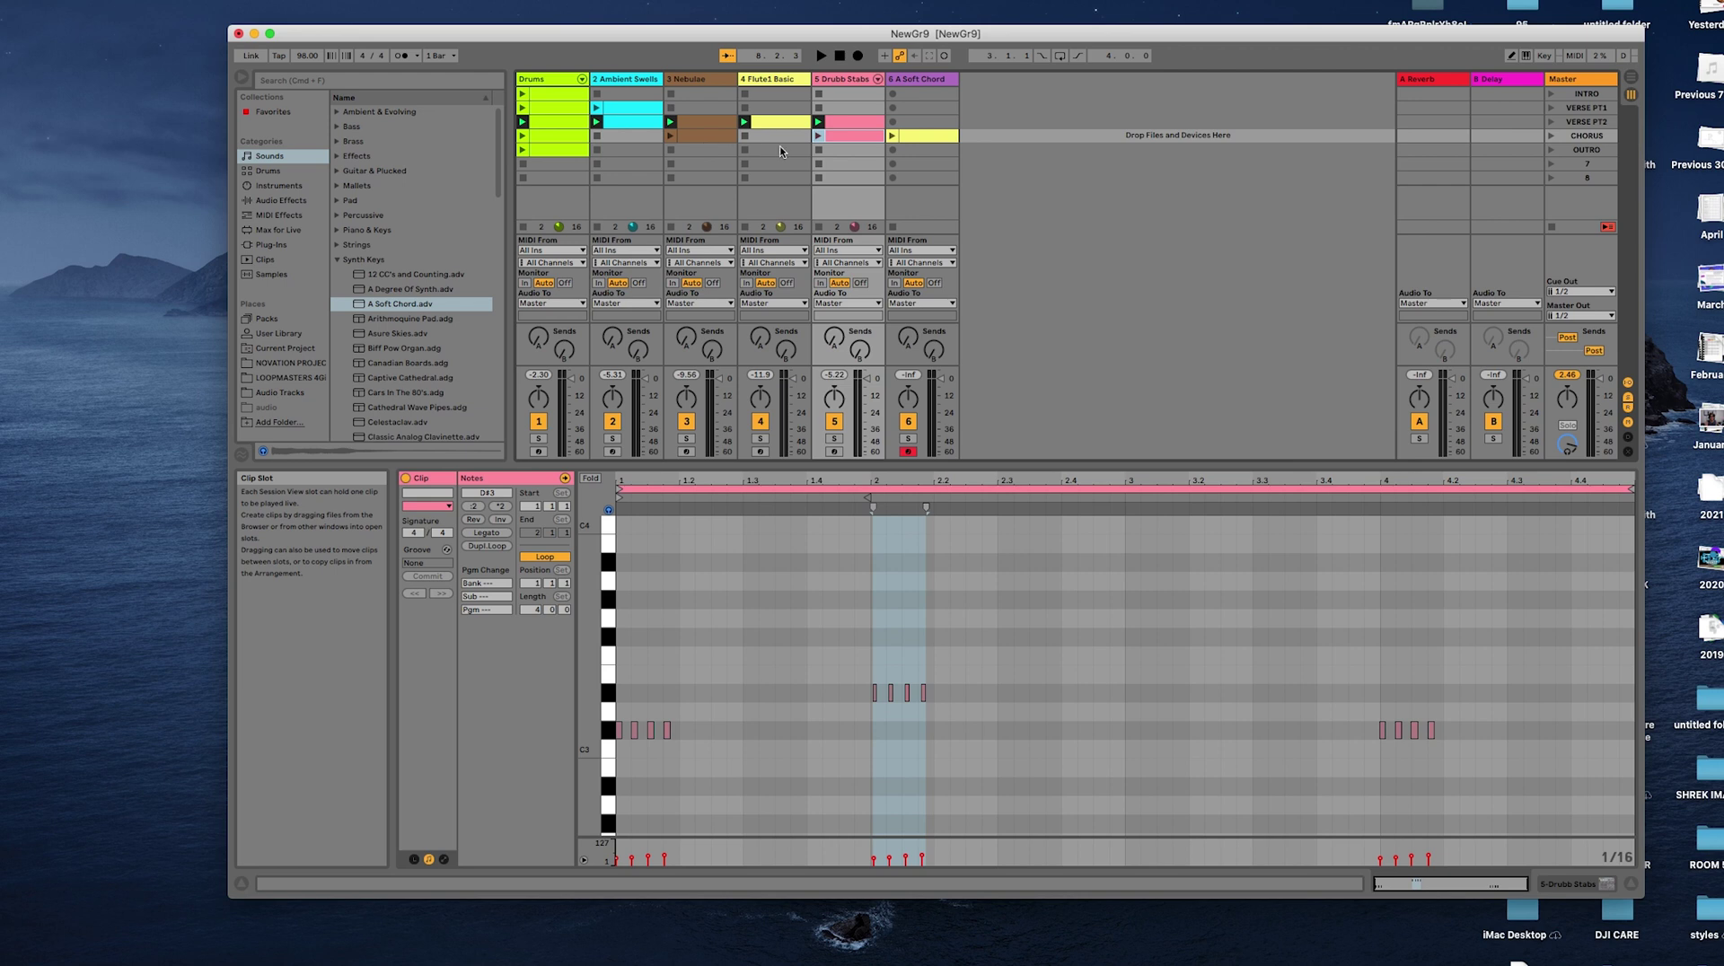
pyautogui.click(931, 136)
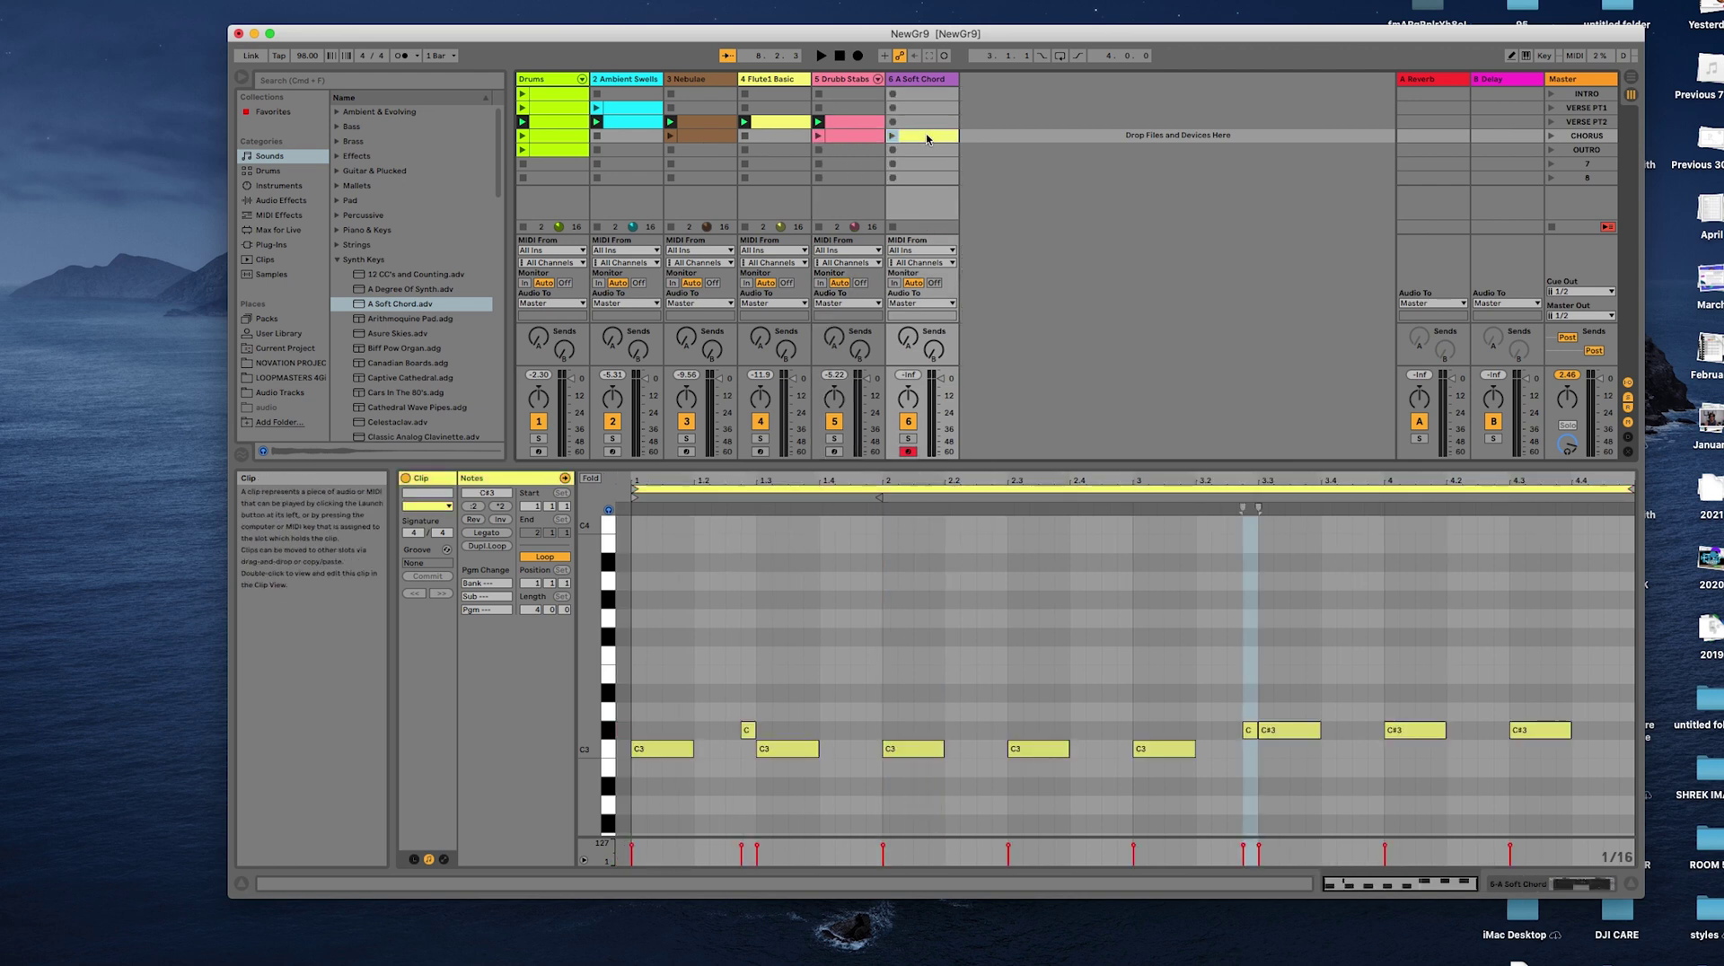
pyautogui.click(787, 142)
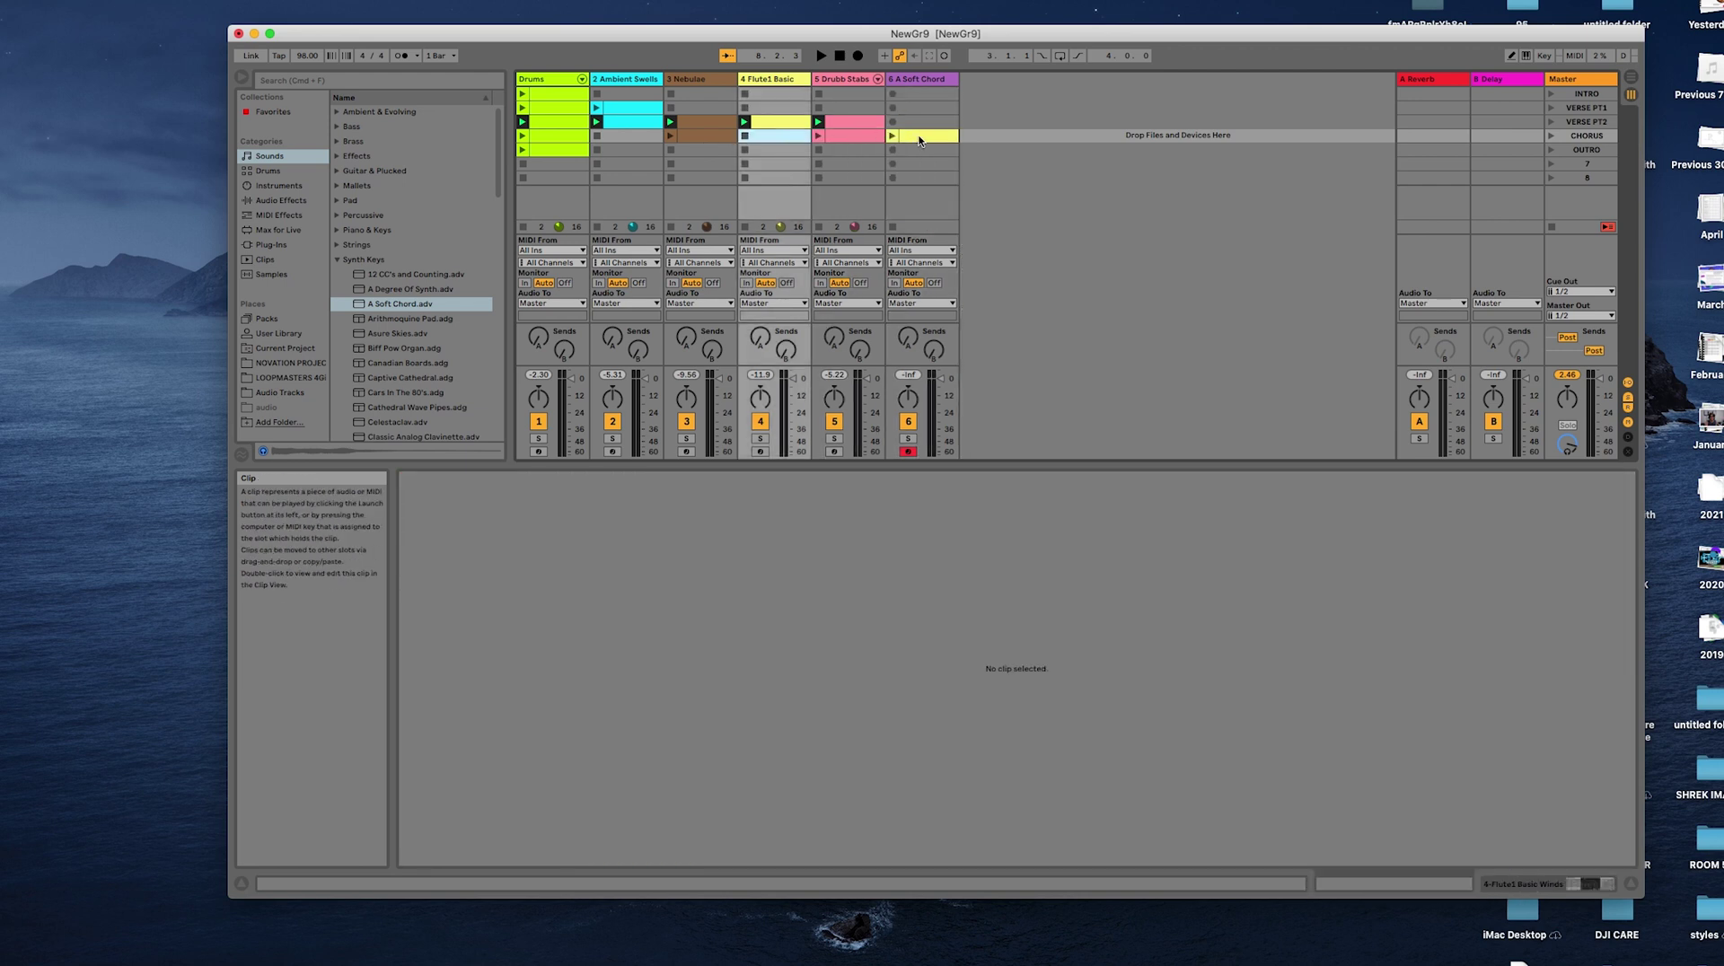
pyautogui.click(924, 140)
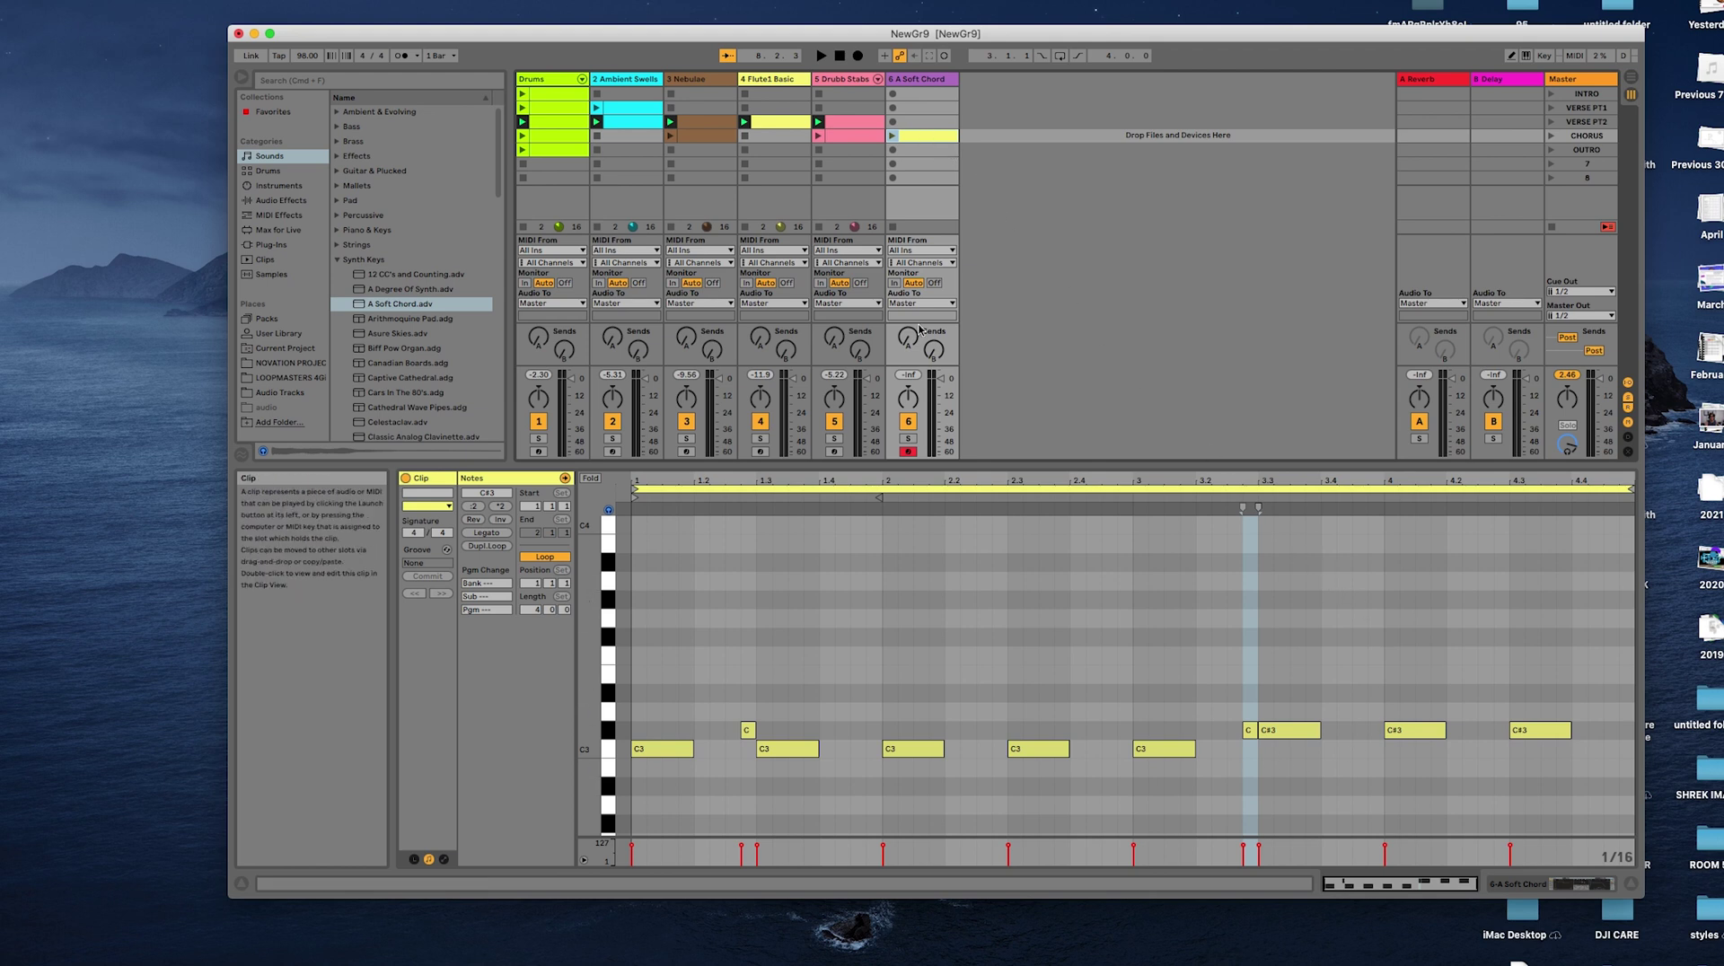
# Step: Solo the A Soft Chord track and play the CHORUS scene
pyautogui.click(909, 421)
pyautogui.click(908, 438)
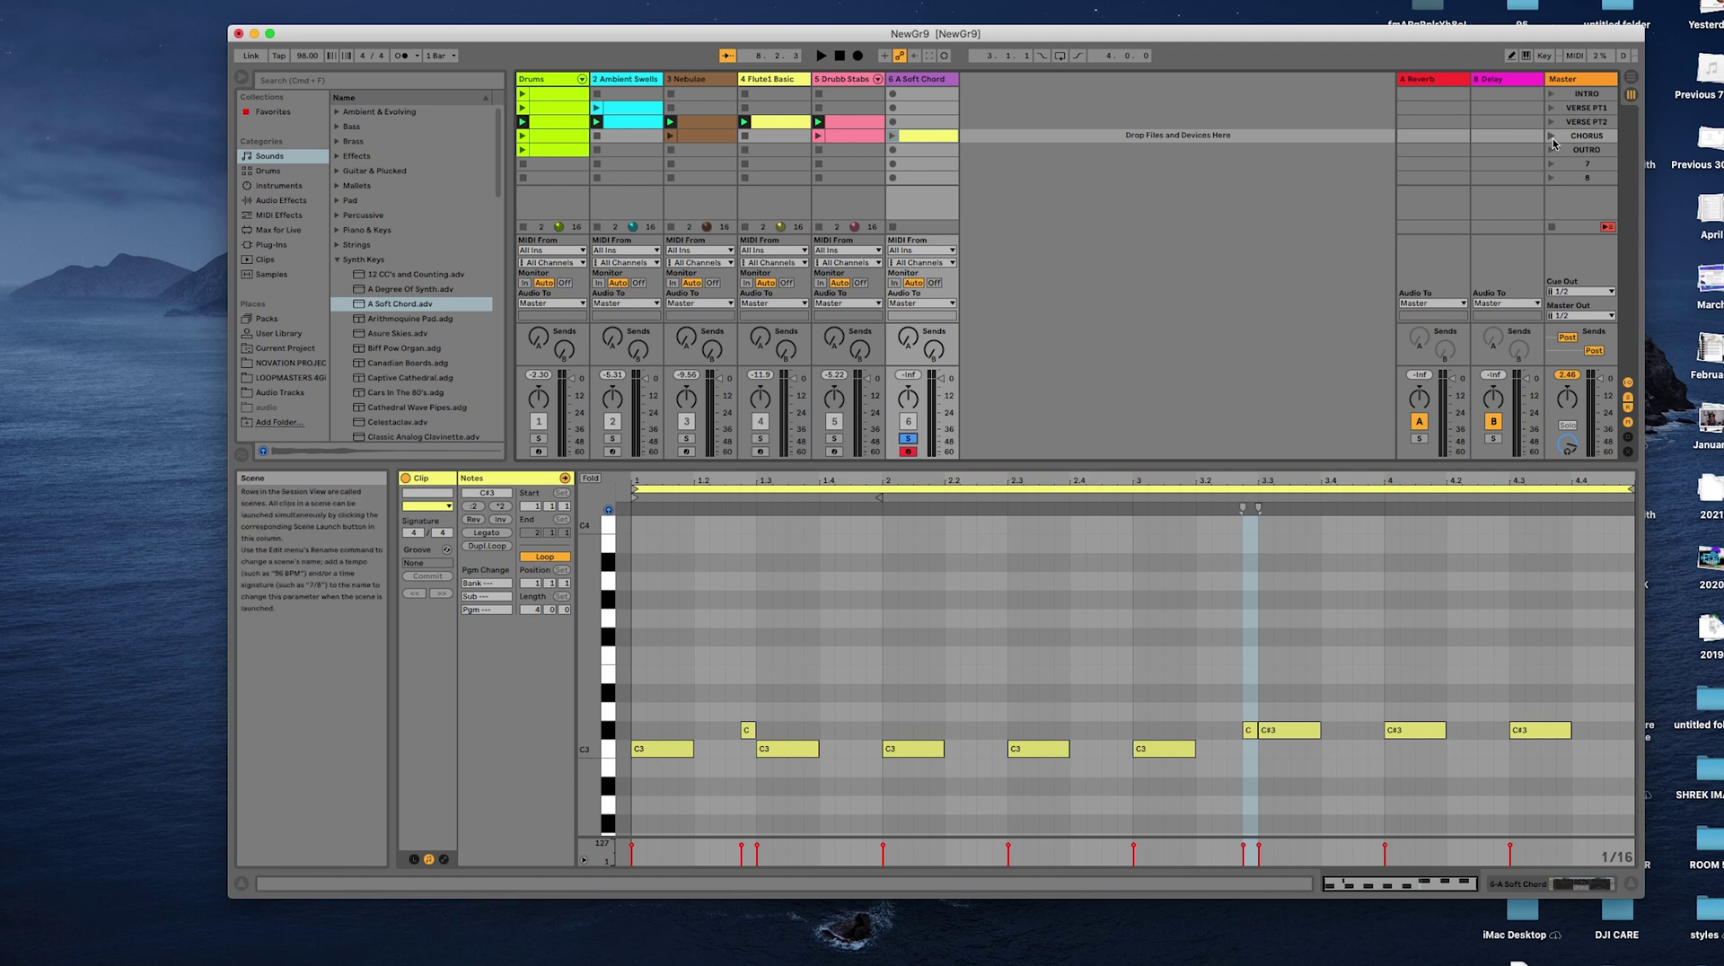
pyautogui.click(1552, 134)
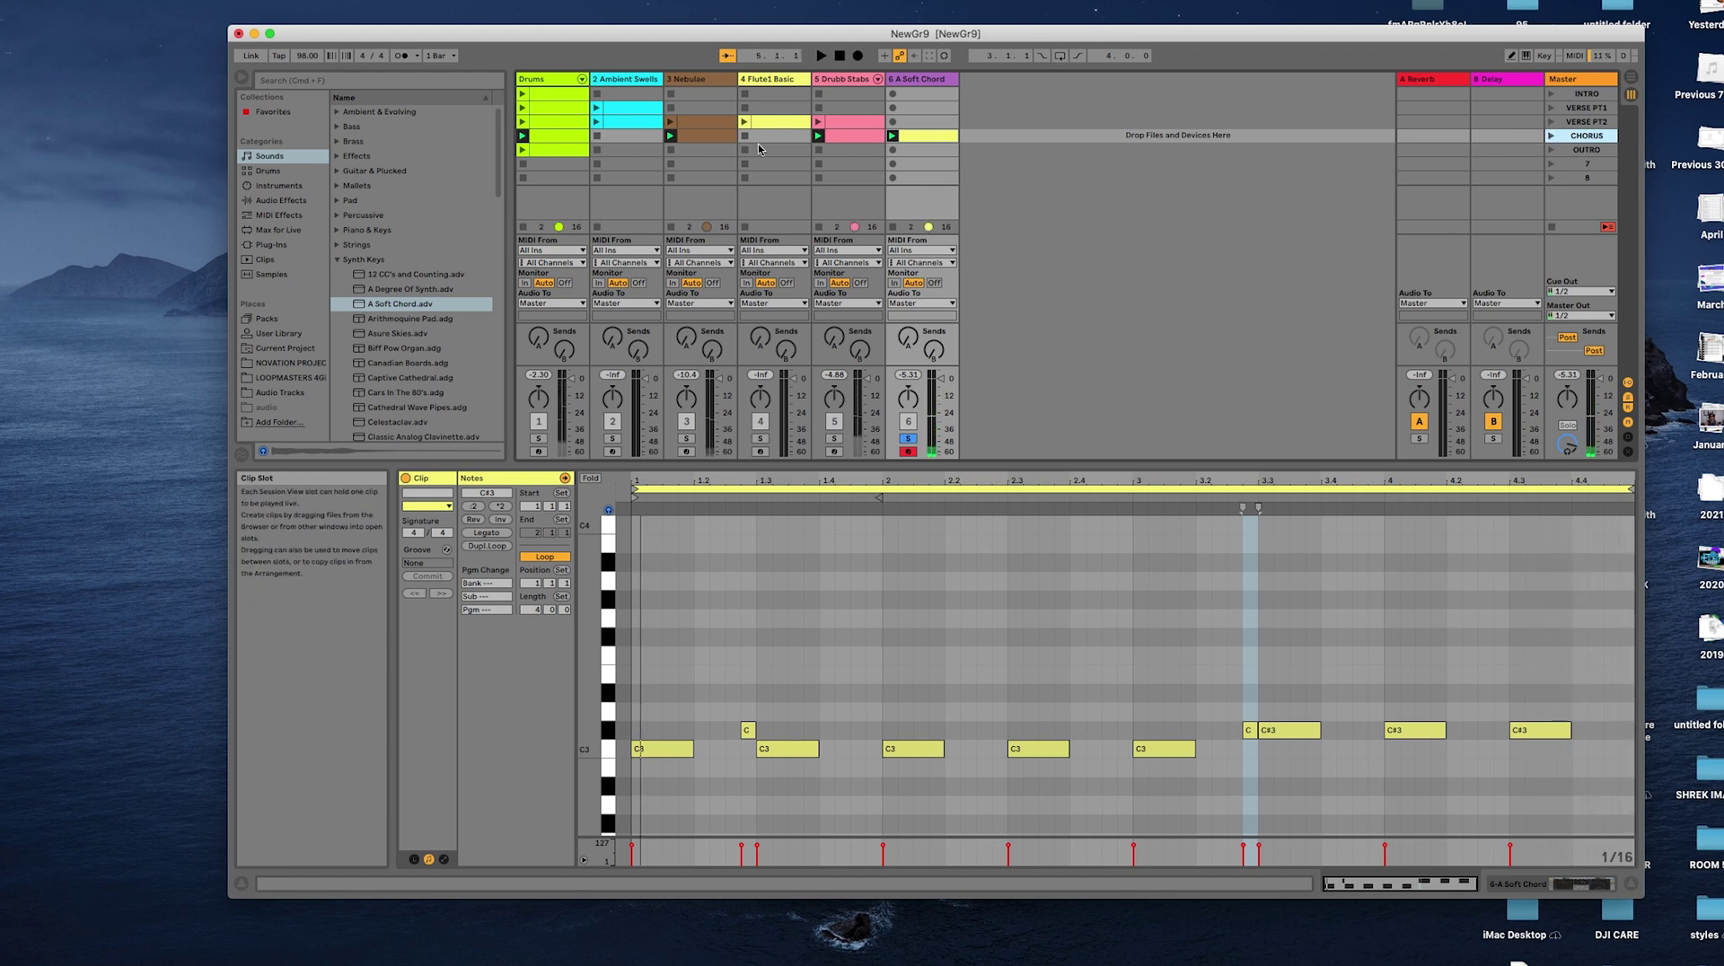
# Step: Compare the VERSE PT2 flute clip with the A Soft Chord clip, and replay CHORUS, unsoloing A Soft Chord during playback
pyautogui.click(778, 123)
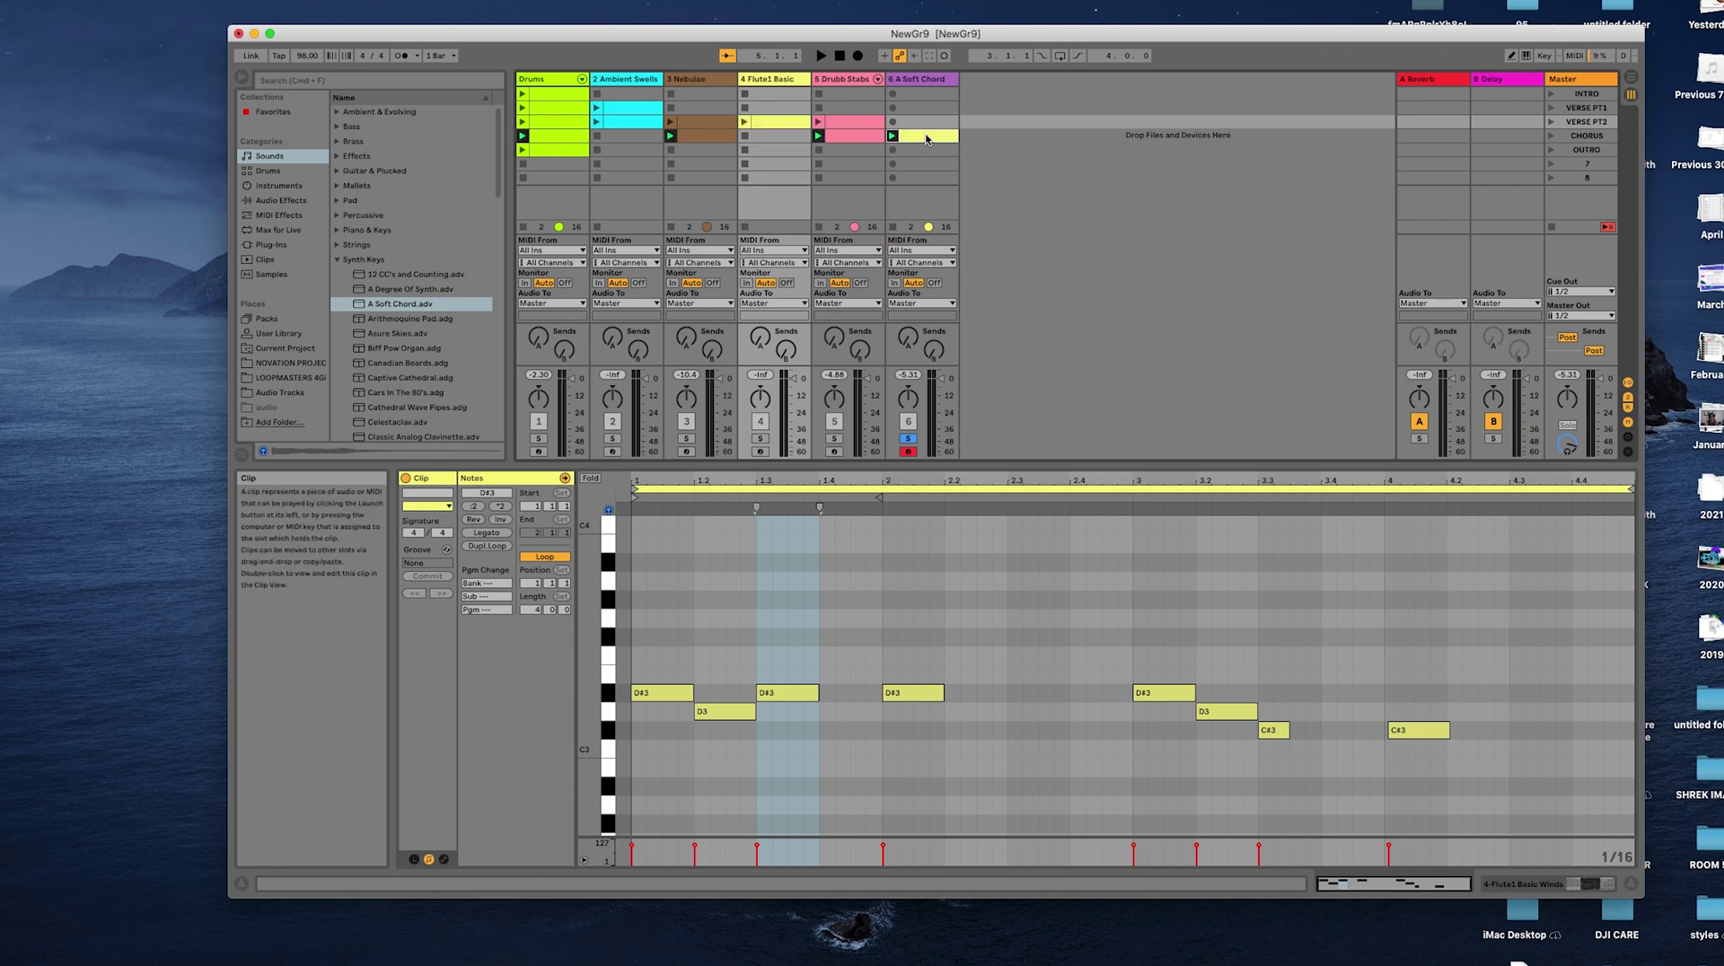
pyautogui.click(925, 137)
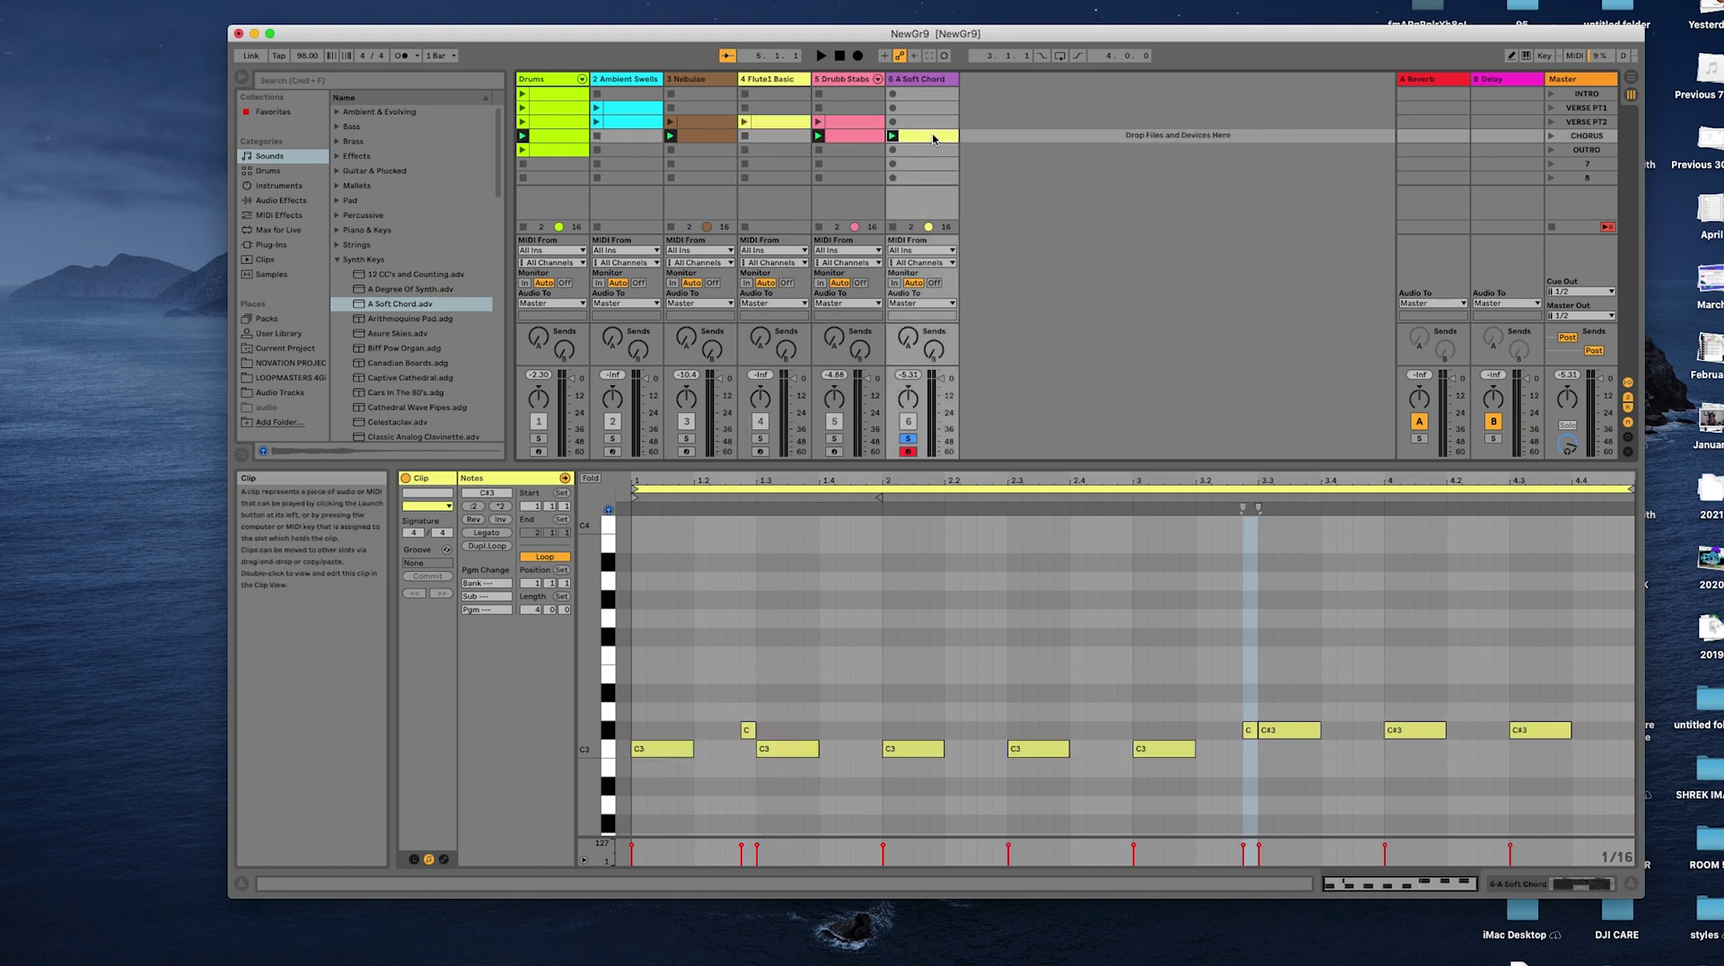
pyautogui.click(1550, 136)
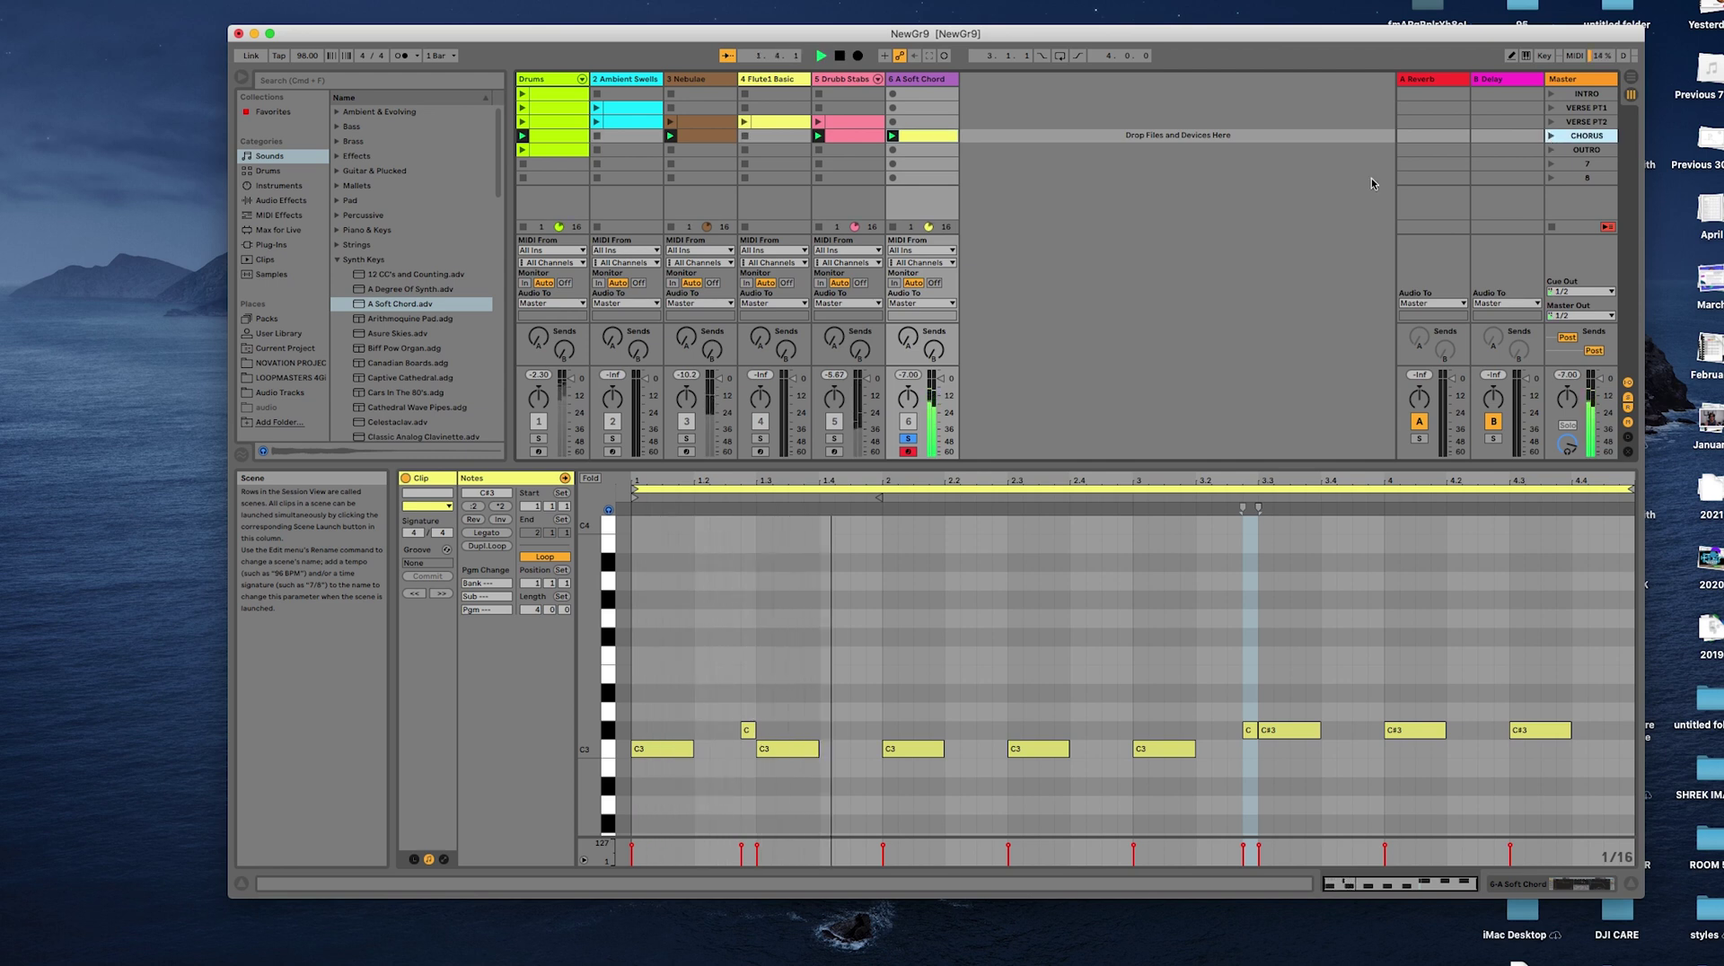
pyautogui.click(908, 438)
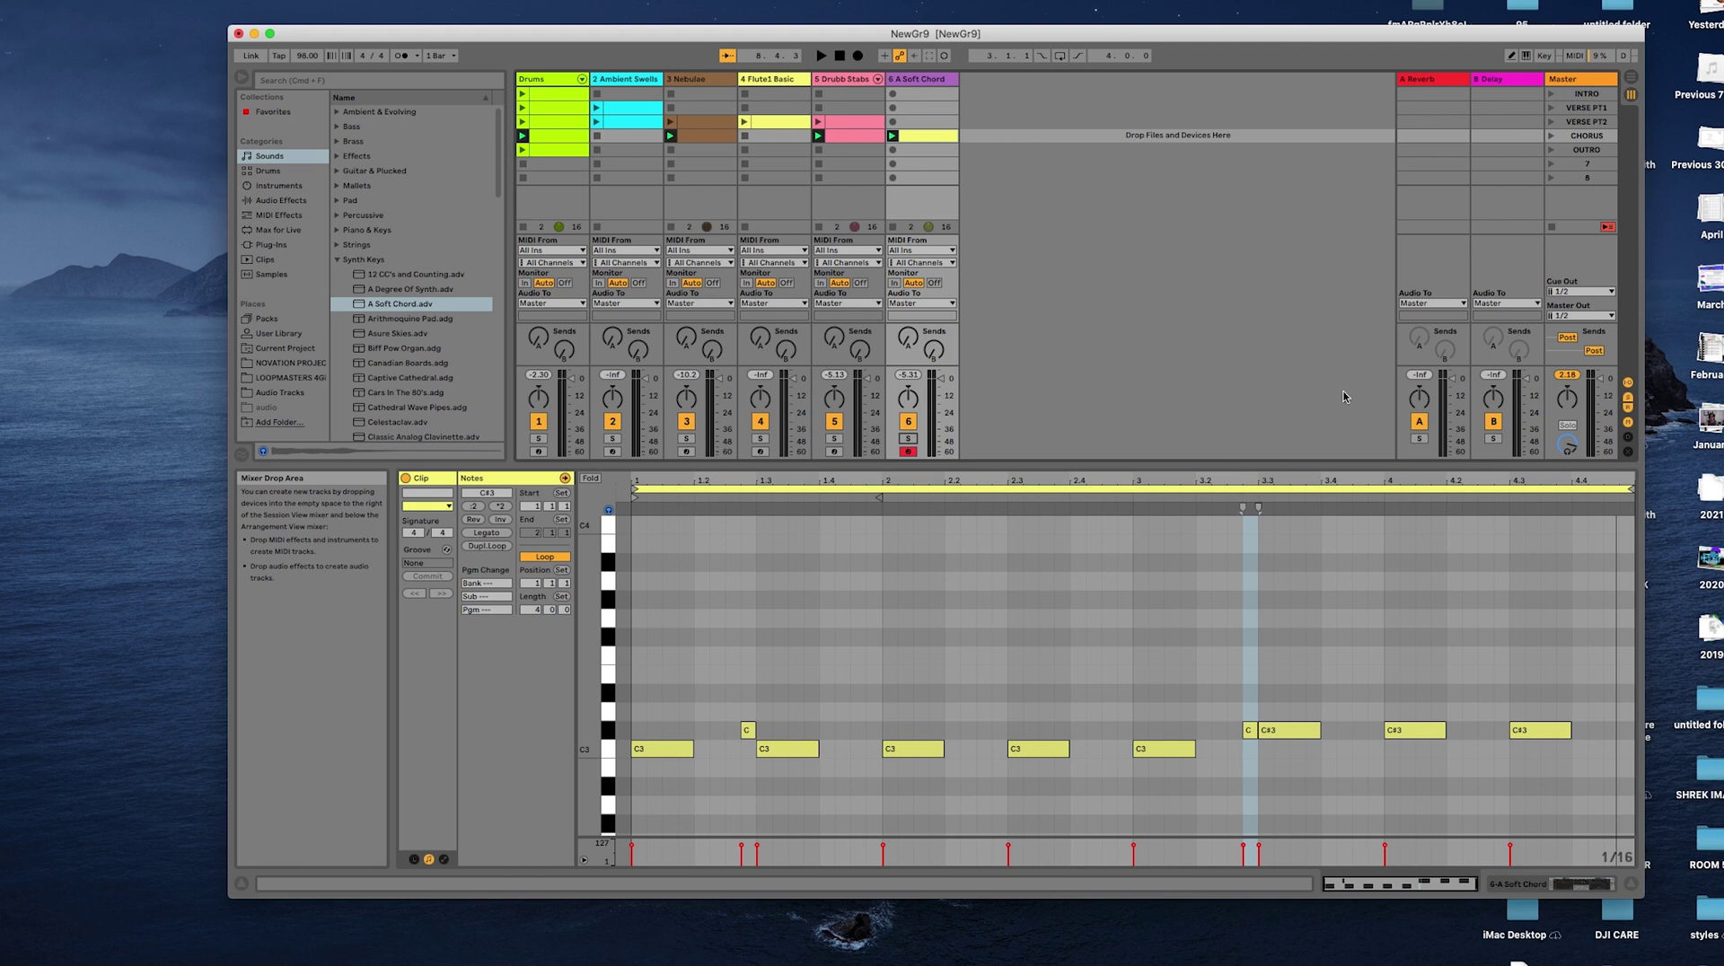
# Step: Show the notes of the Drums clip in the OUTRO scene, and play that scene before stopping playback
pyautogui.click(1580, 150)
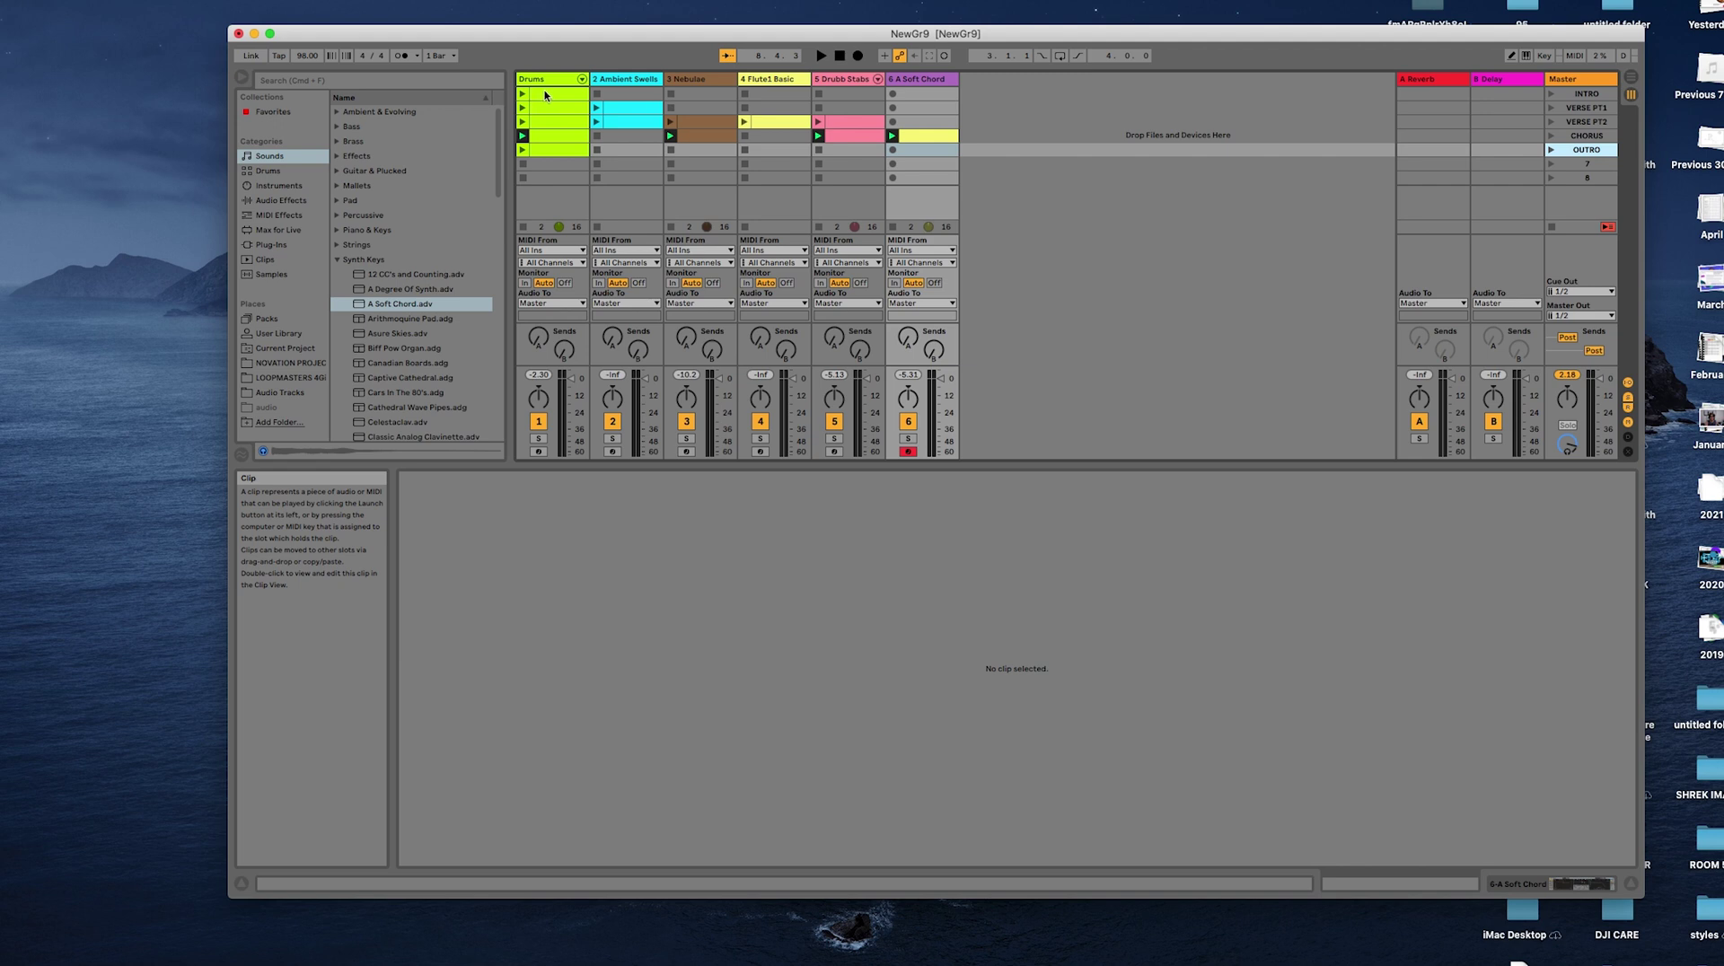
pyautogui.click(562, 149)
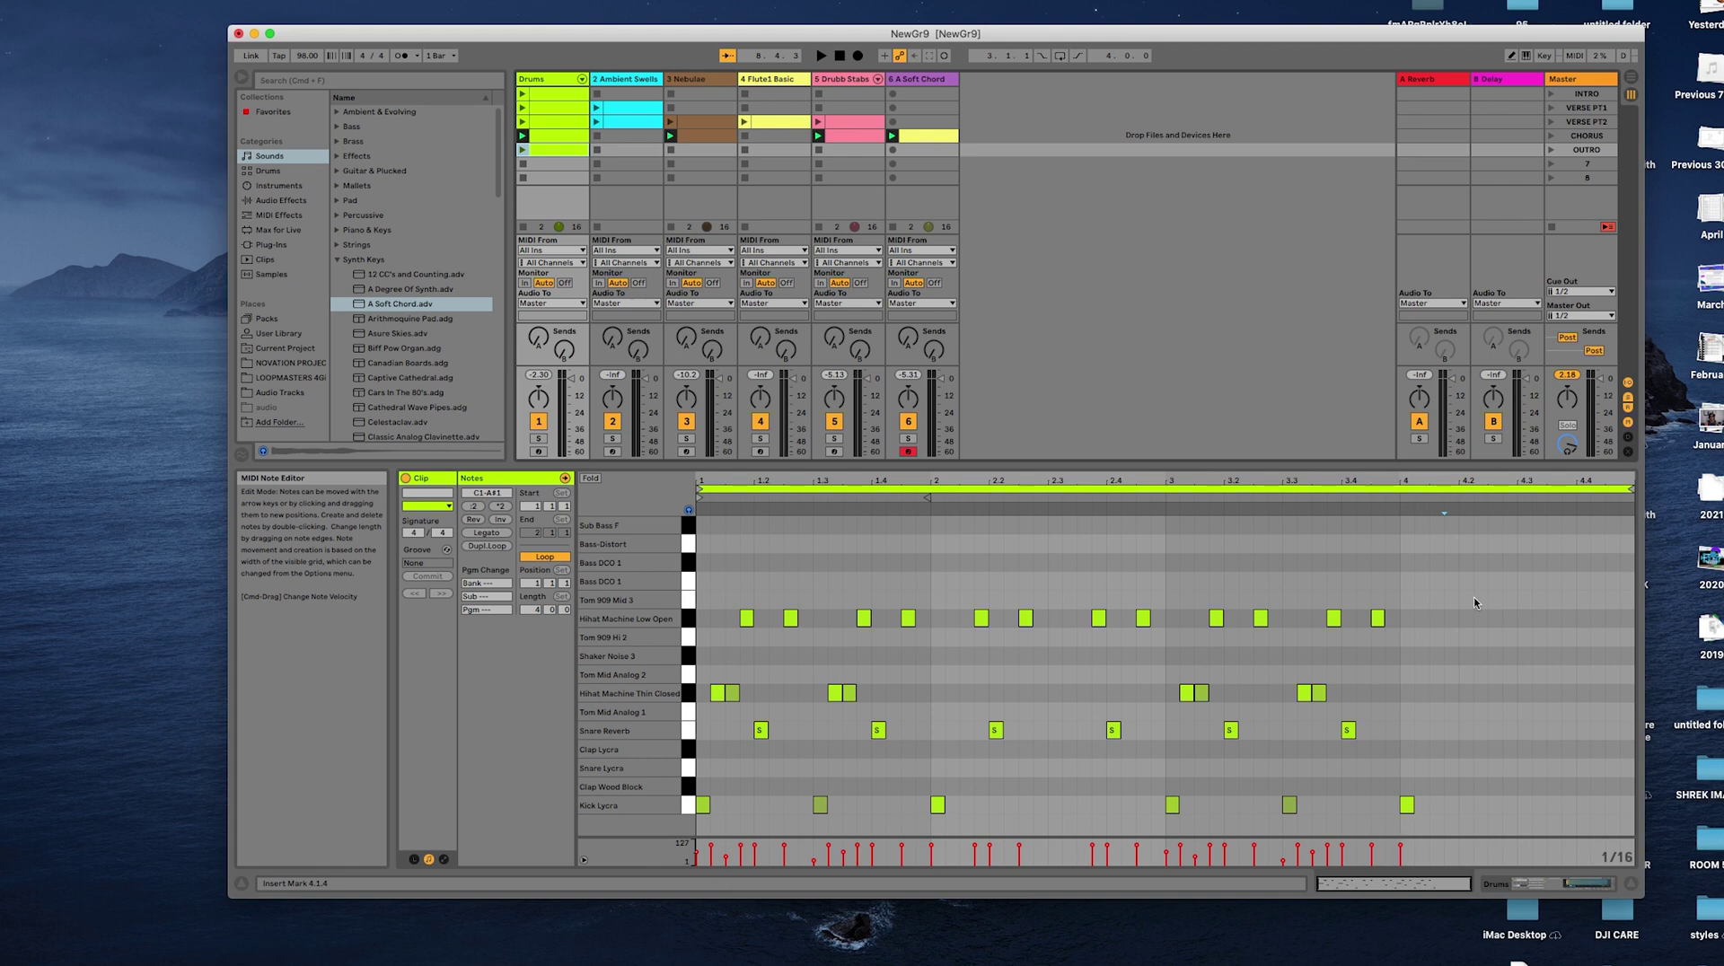
pyautogui.click(1551, 152)
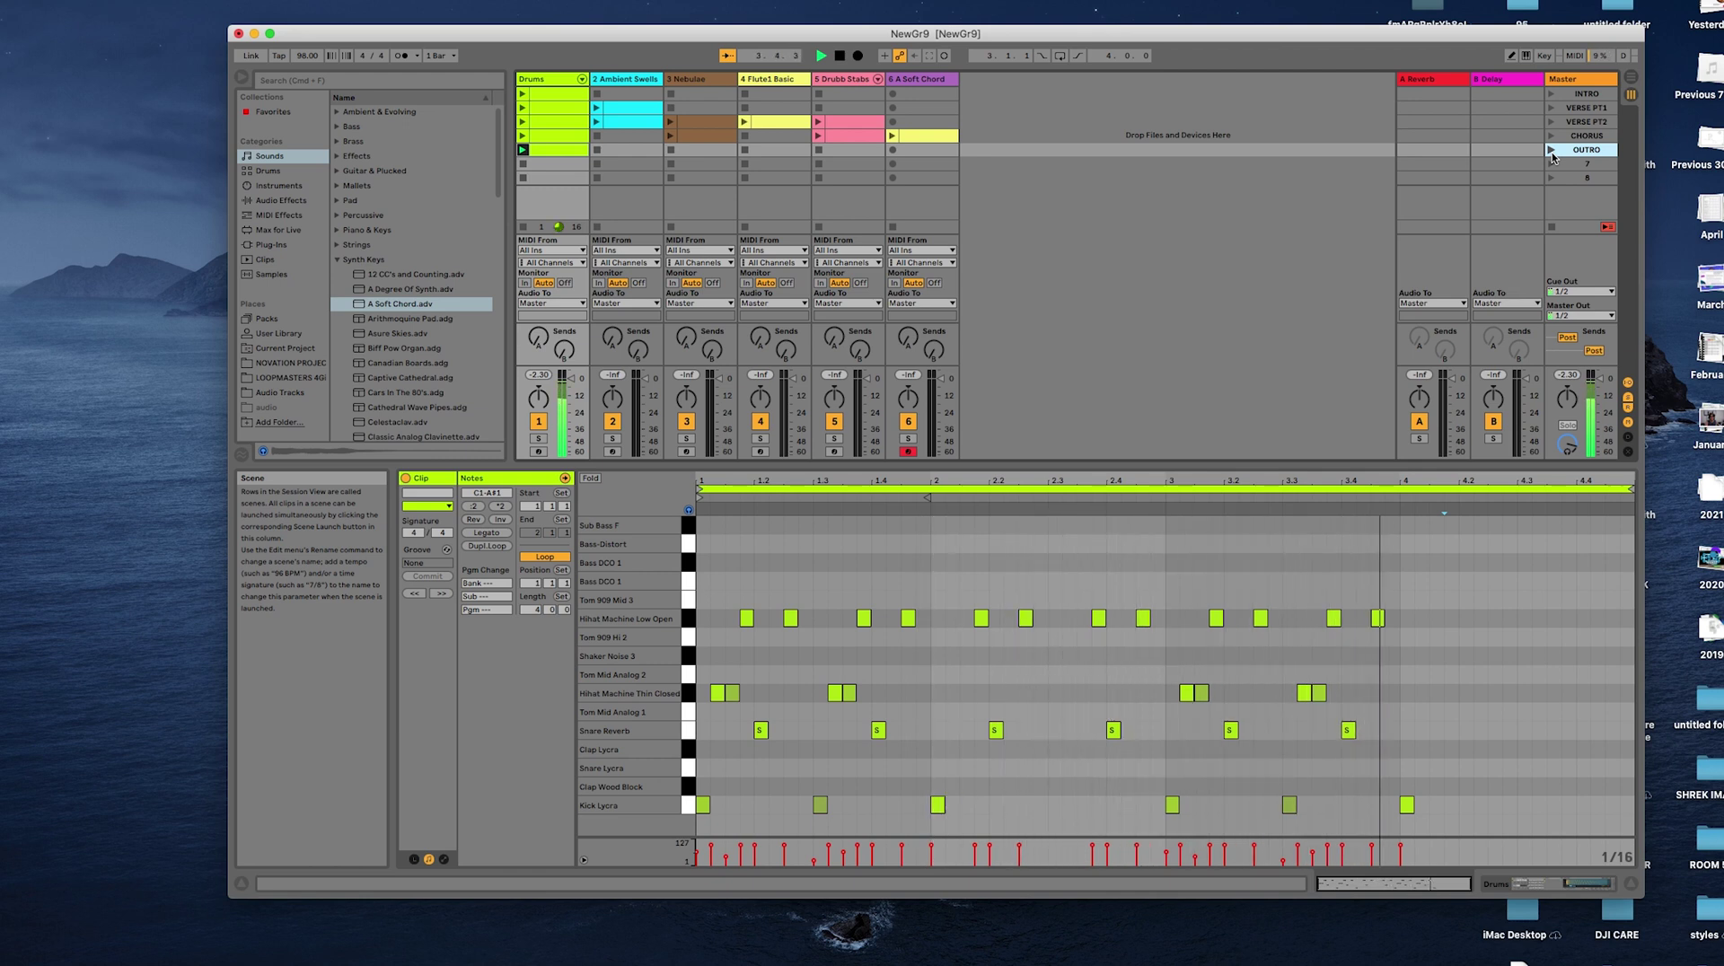
pyautogui.press('space')
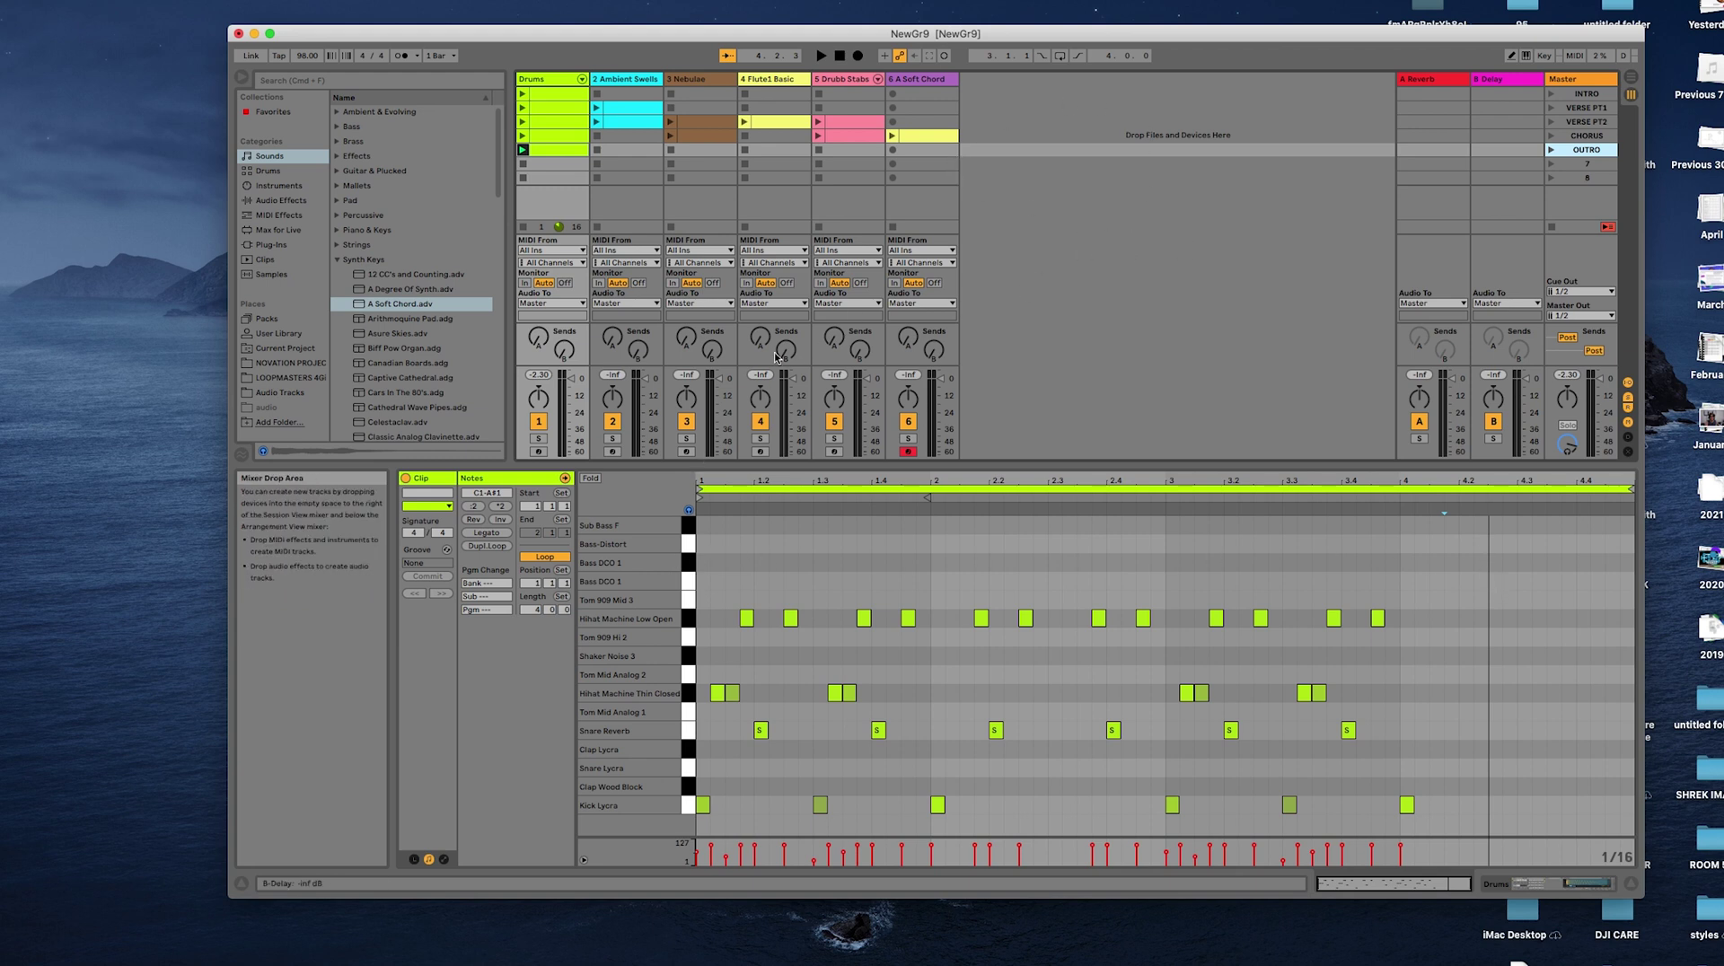
# Step: Perform the song live by launching scenes from INTRO through VERSE PT2, CHORUS and VERSE PT2 again to OUTRO
pyautogui.click(1550, 94)
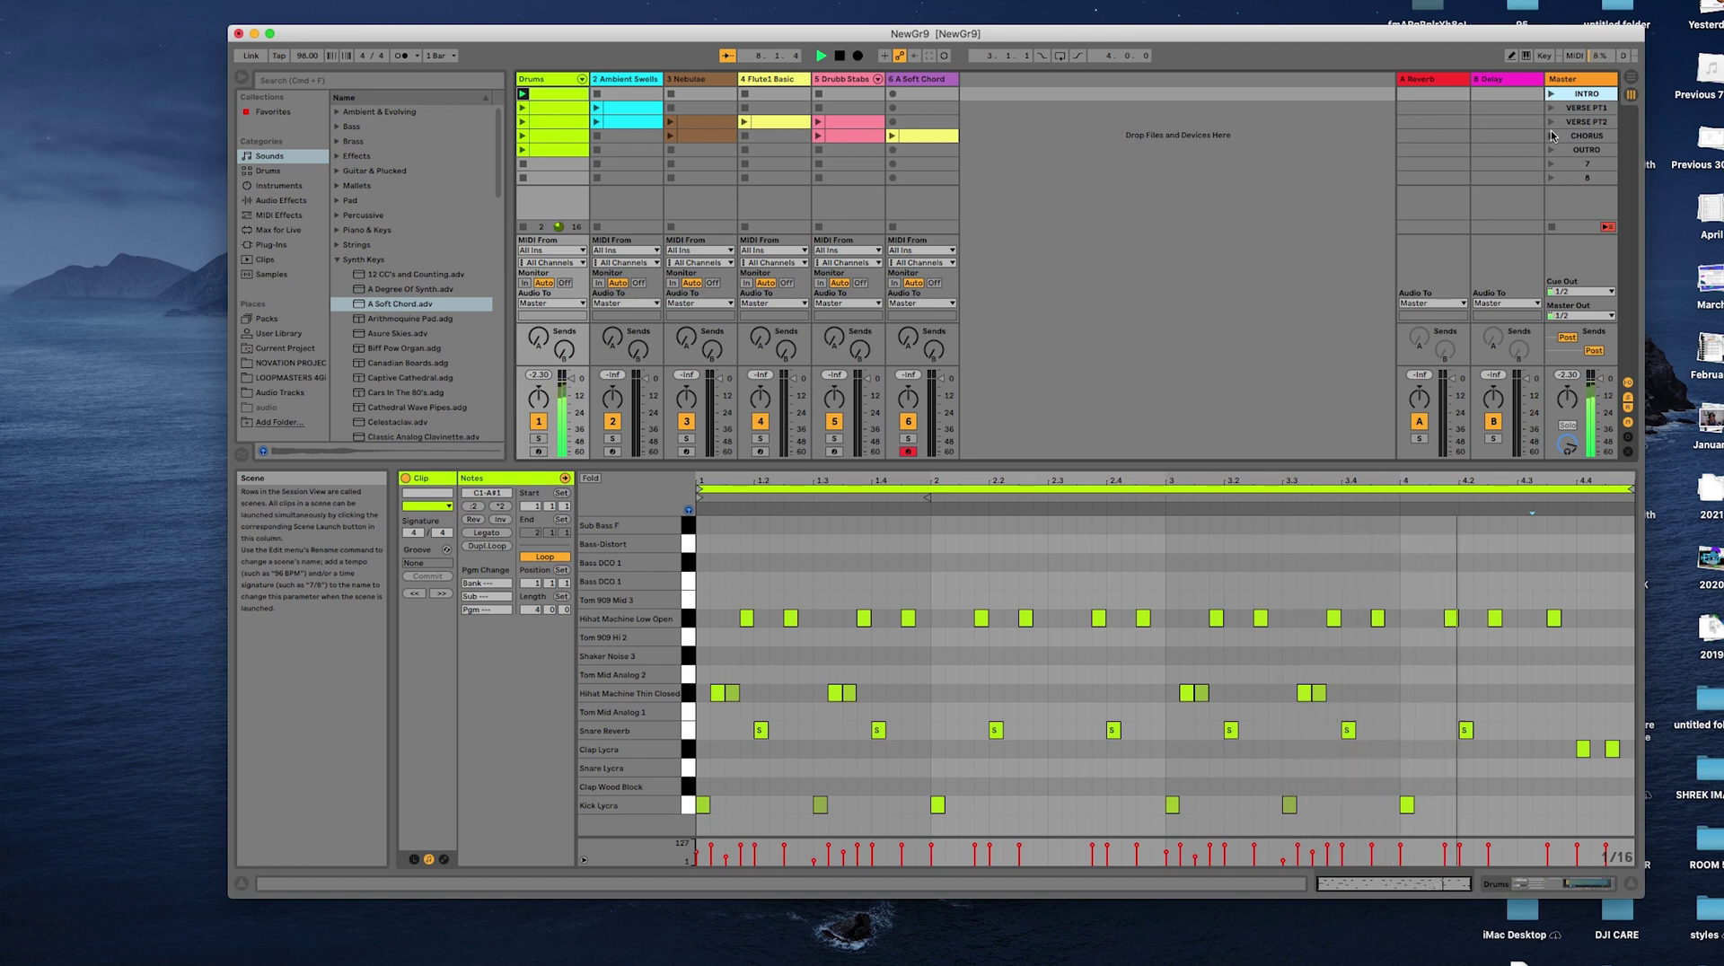
pyautogui.click(1550, 124)
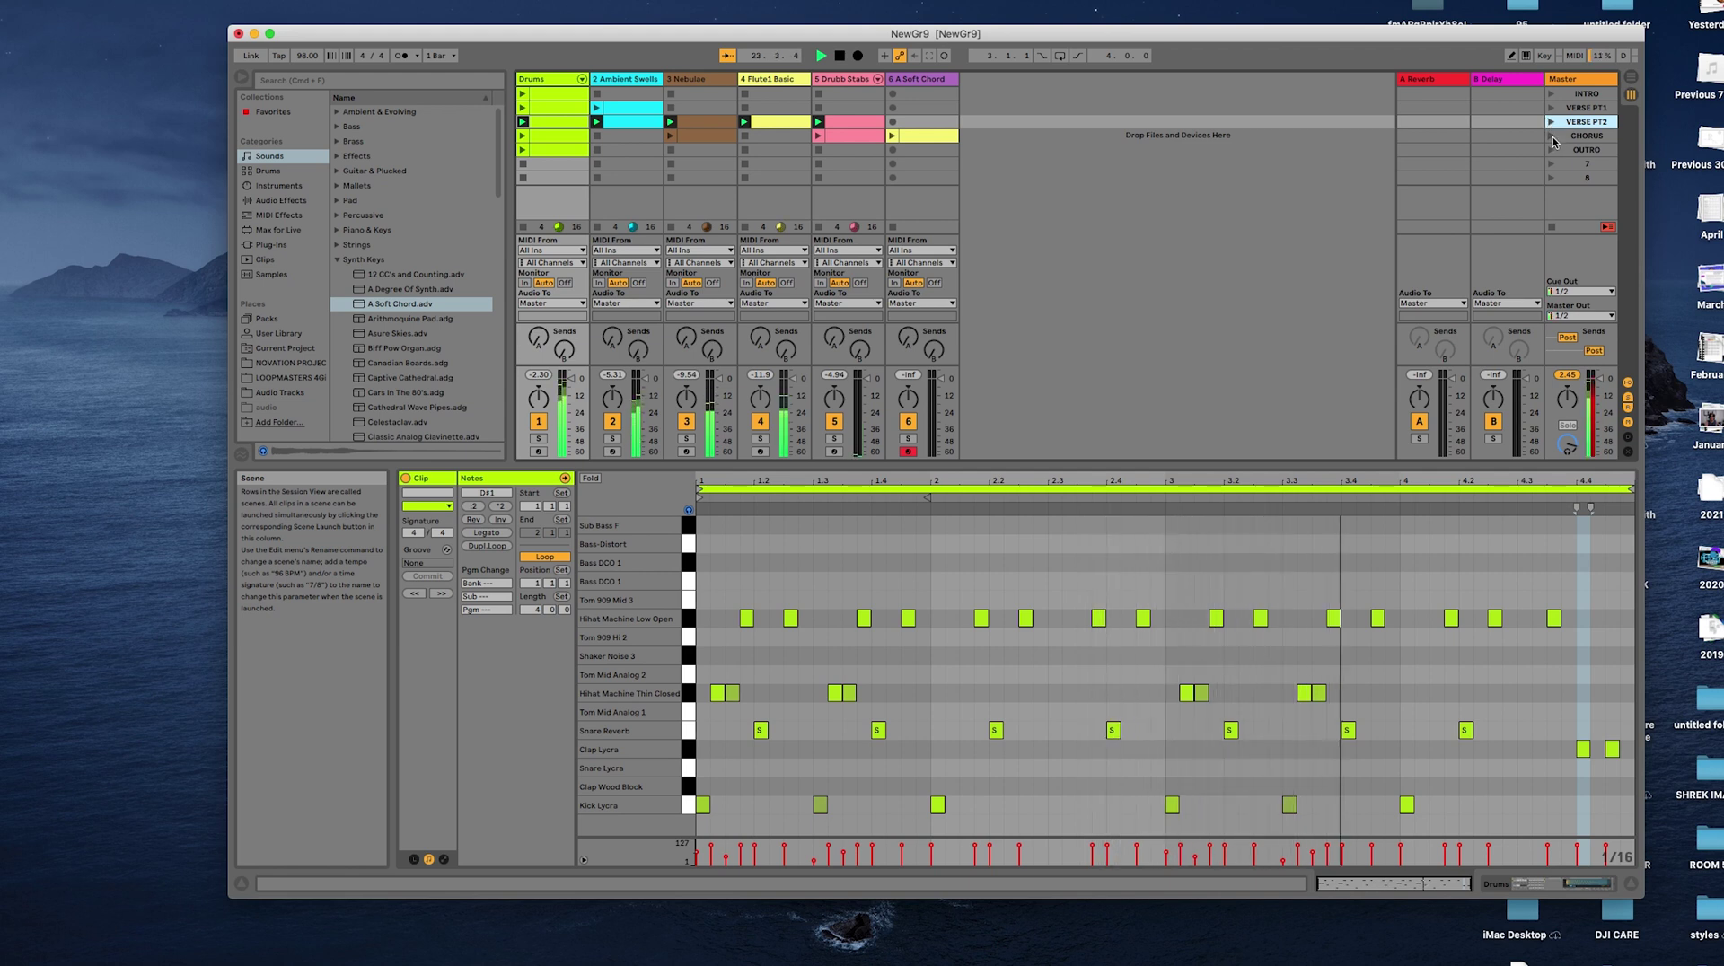
pyautogui.click(1552, 135)
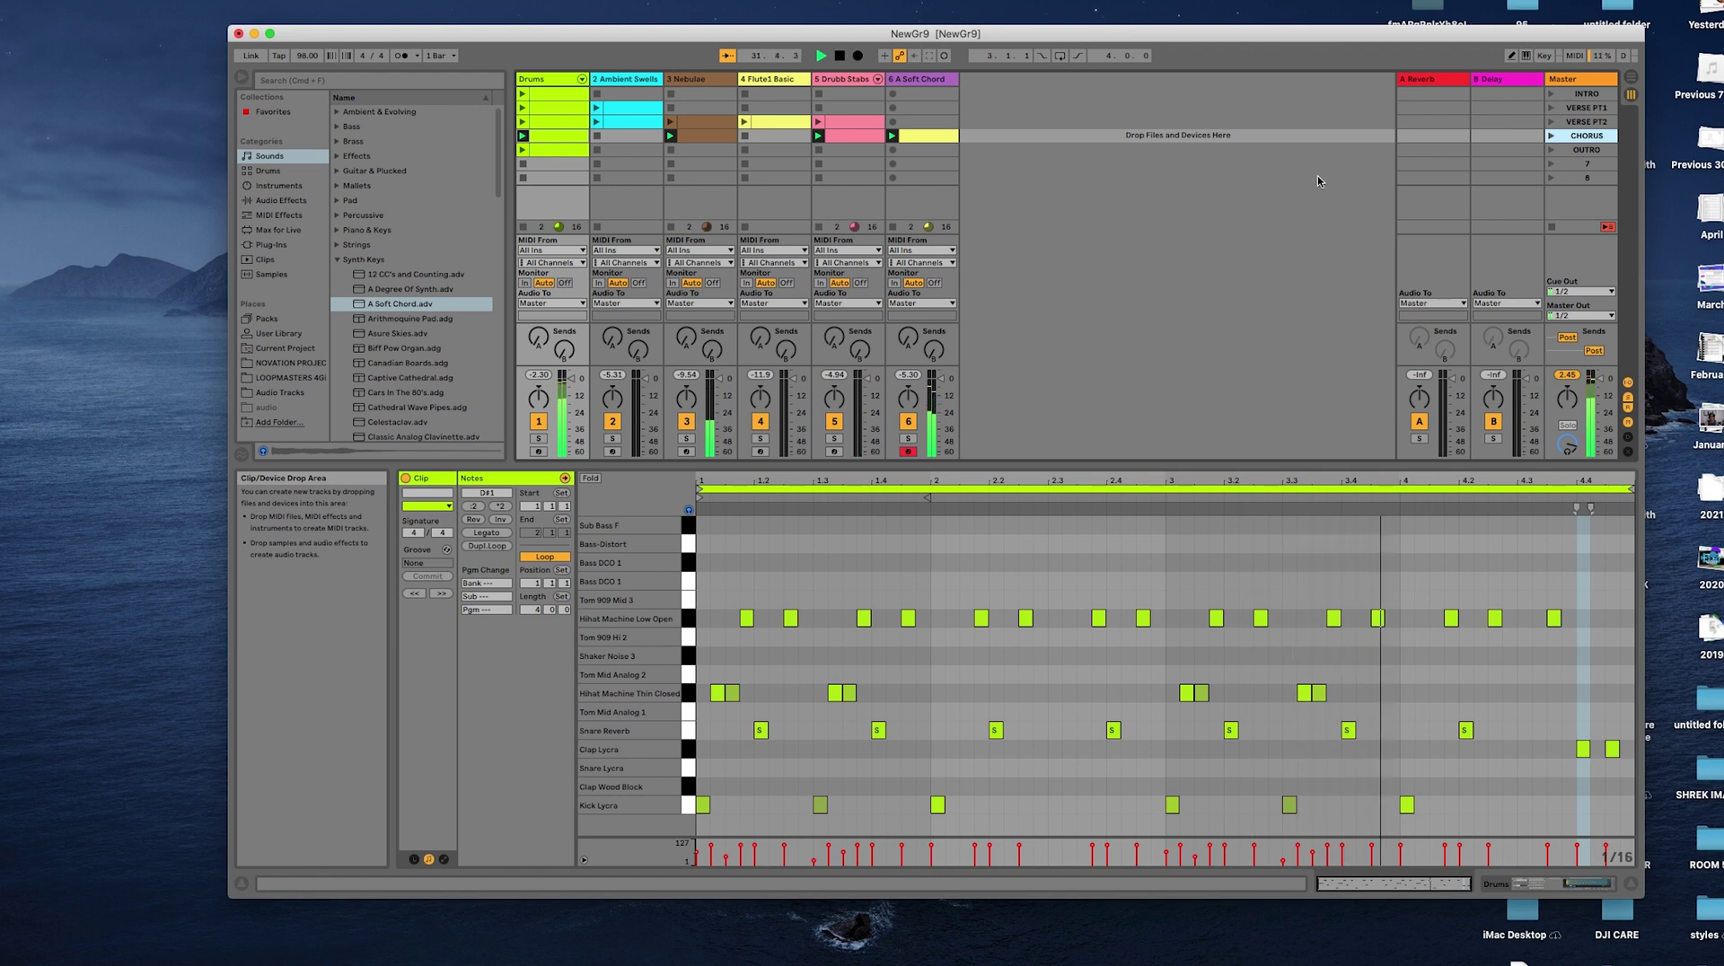
pyautogui.click(1553, 122)
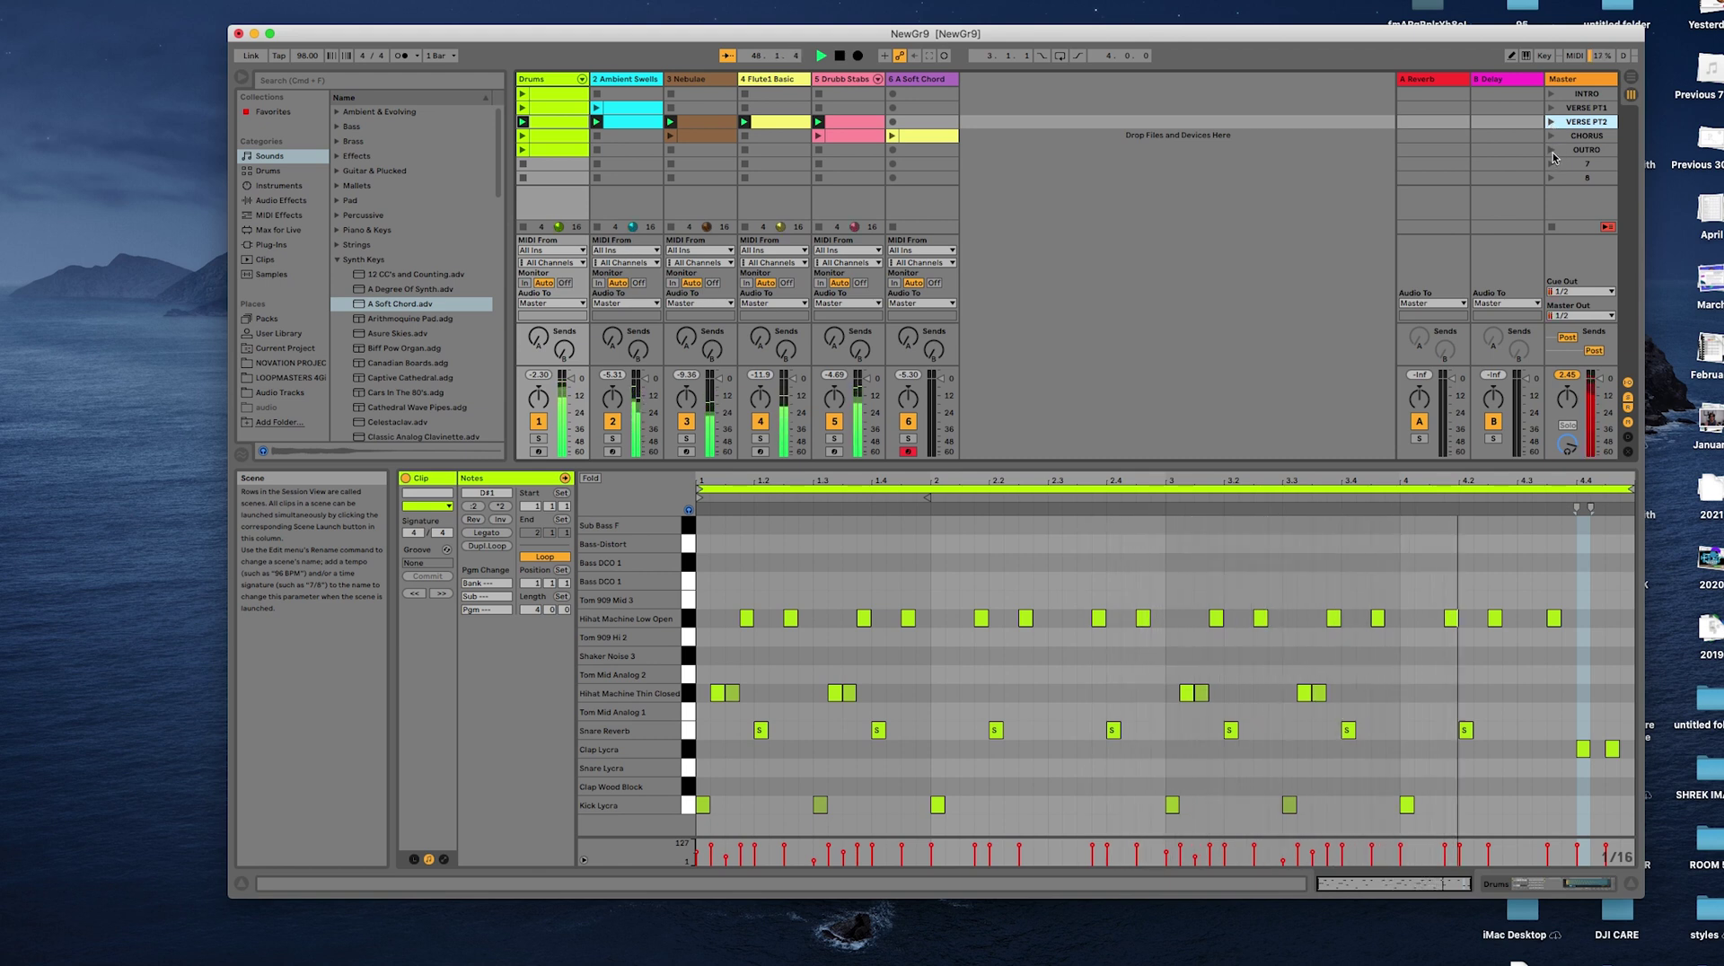
pyautogui.click(1554, 151)
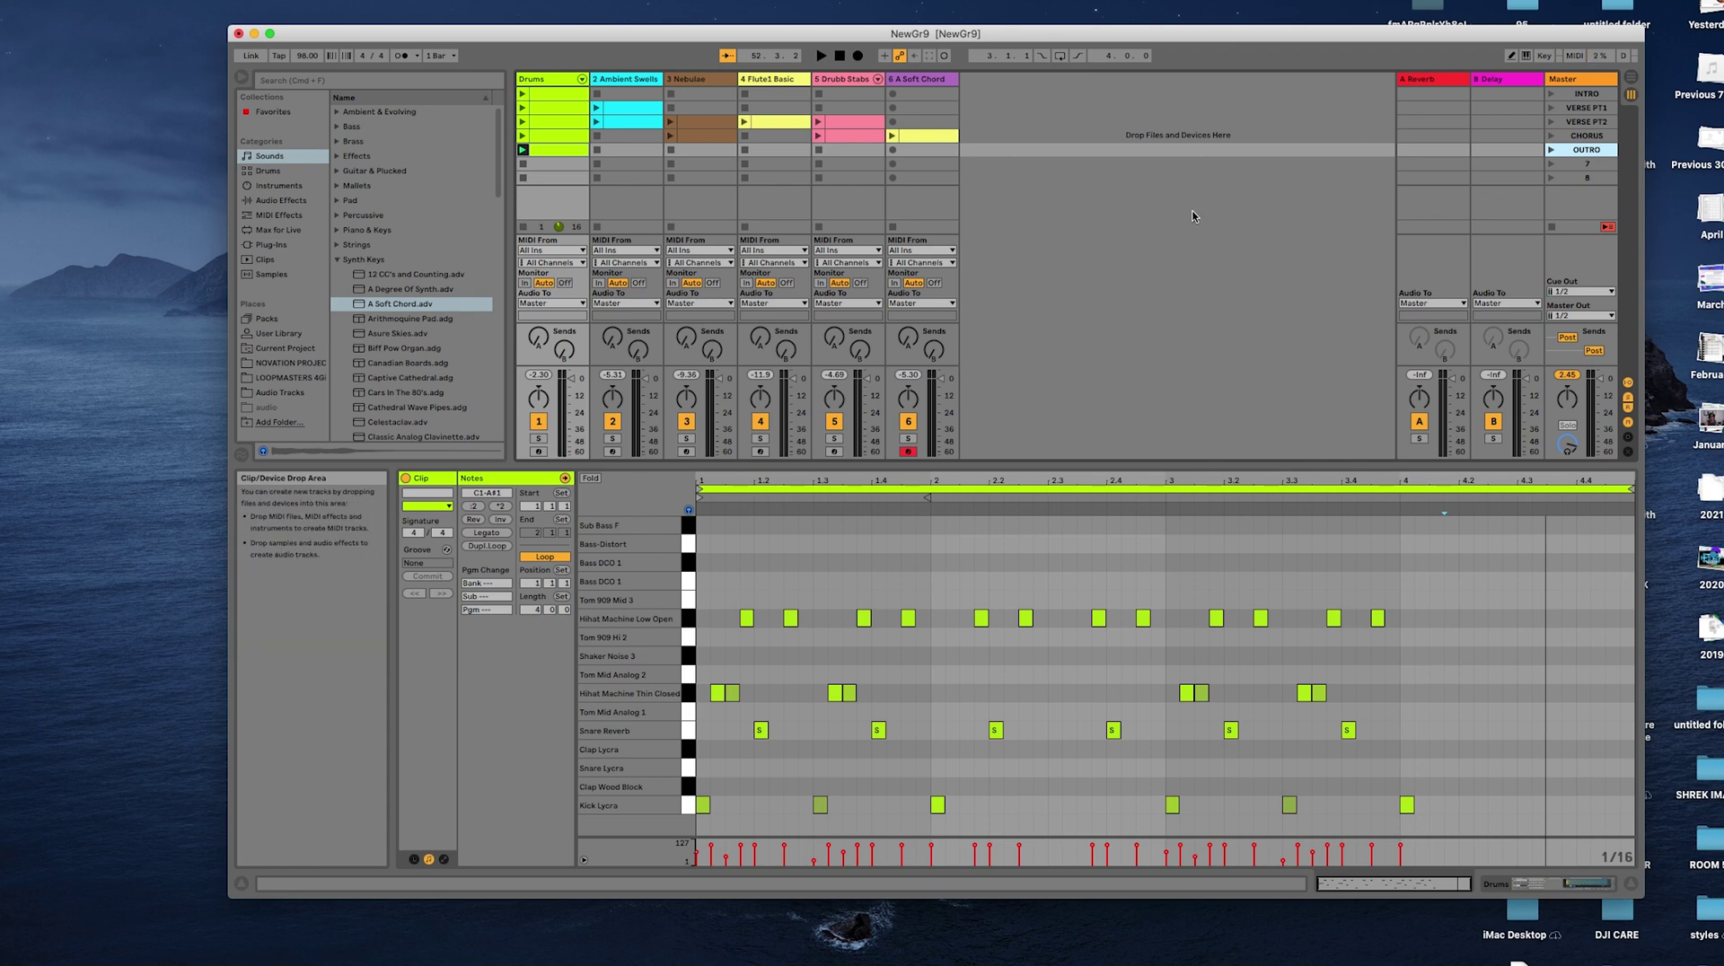
# Step: Look at the empty Arrangement View and return to the Session View
pyautogui.press('Tab')
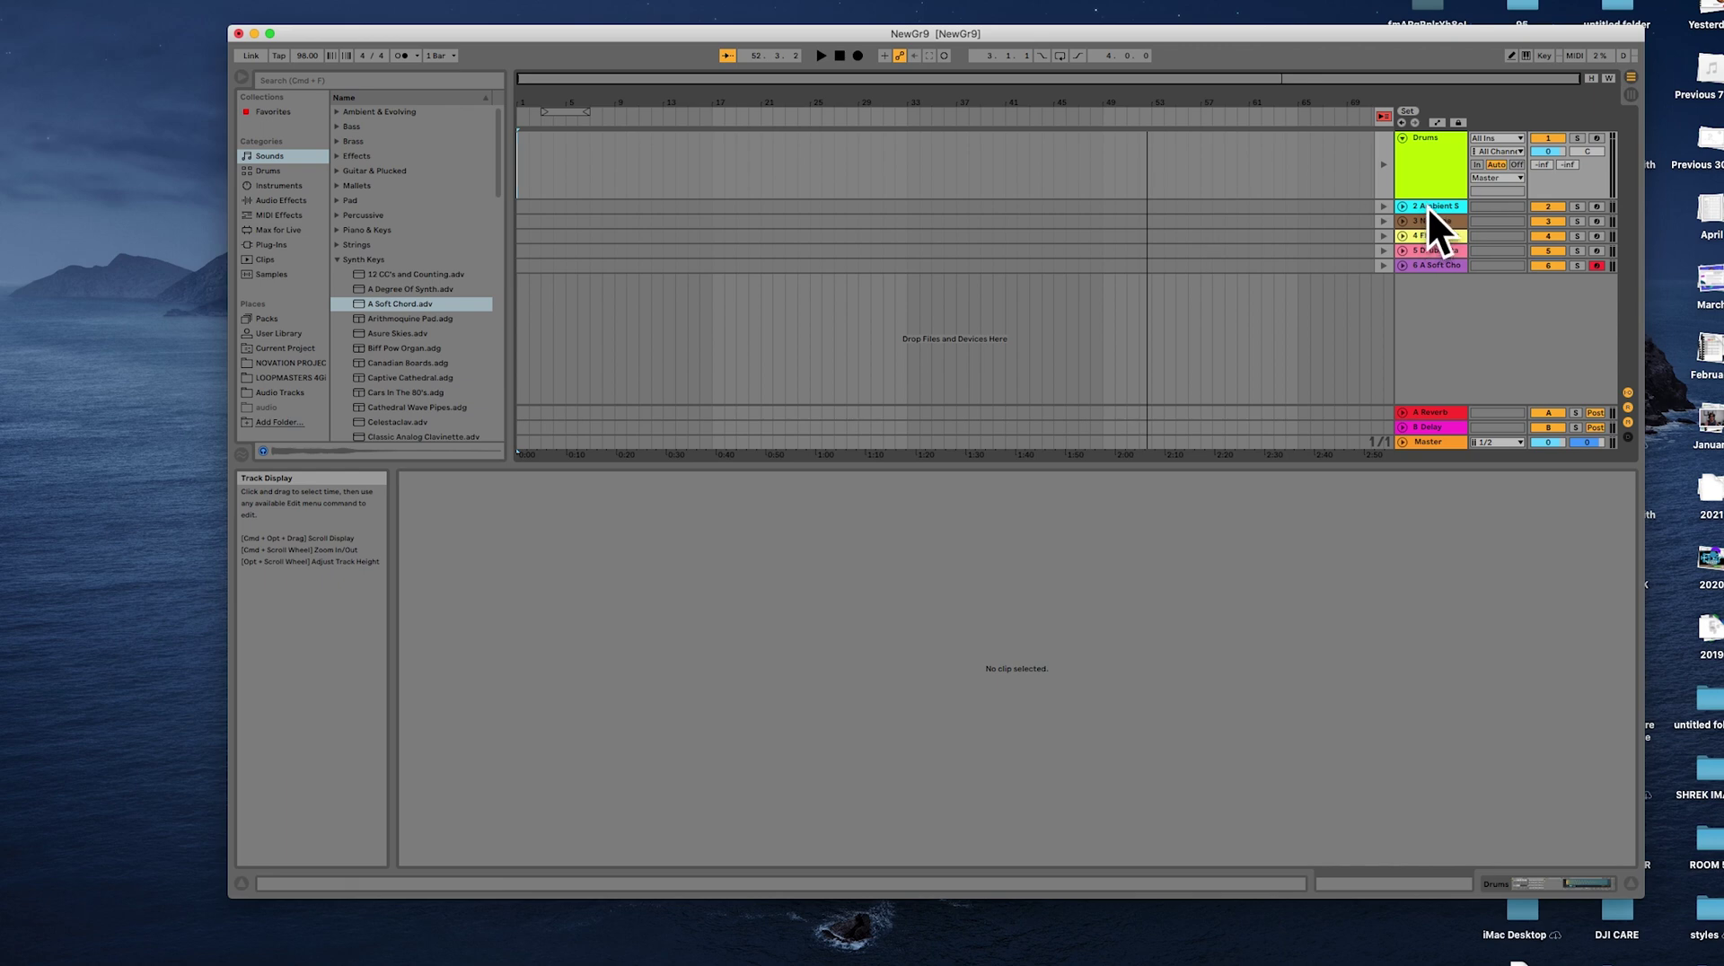
pyautogui.press('Tab')
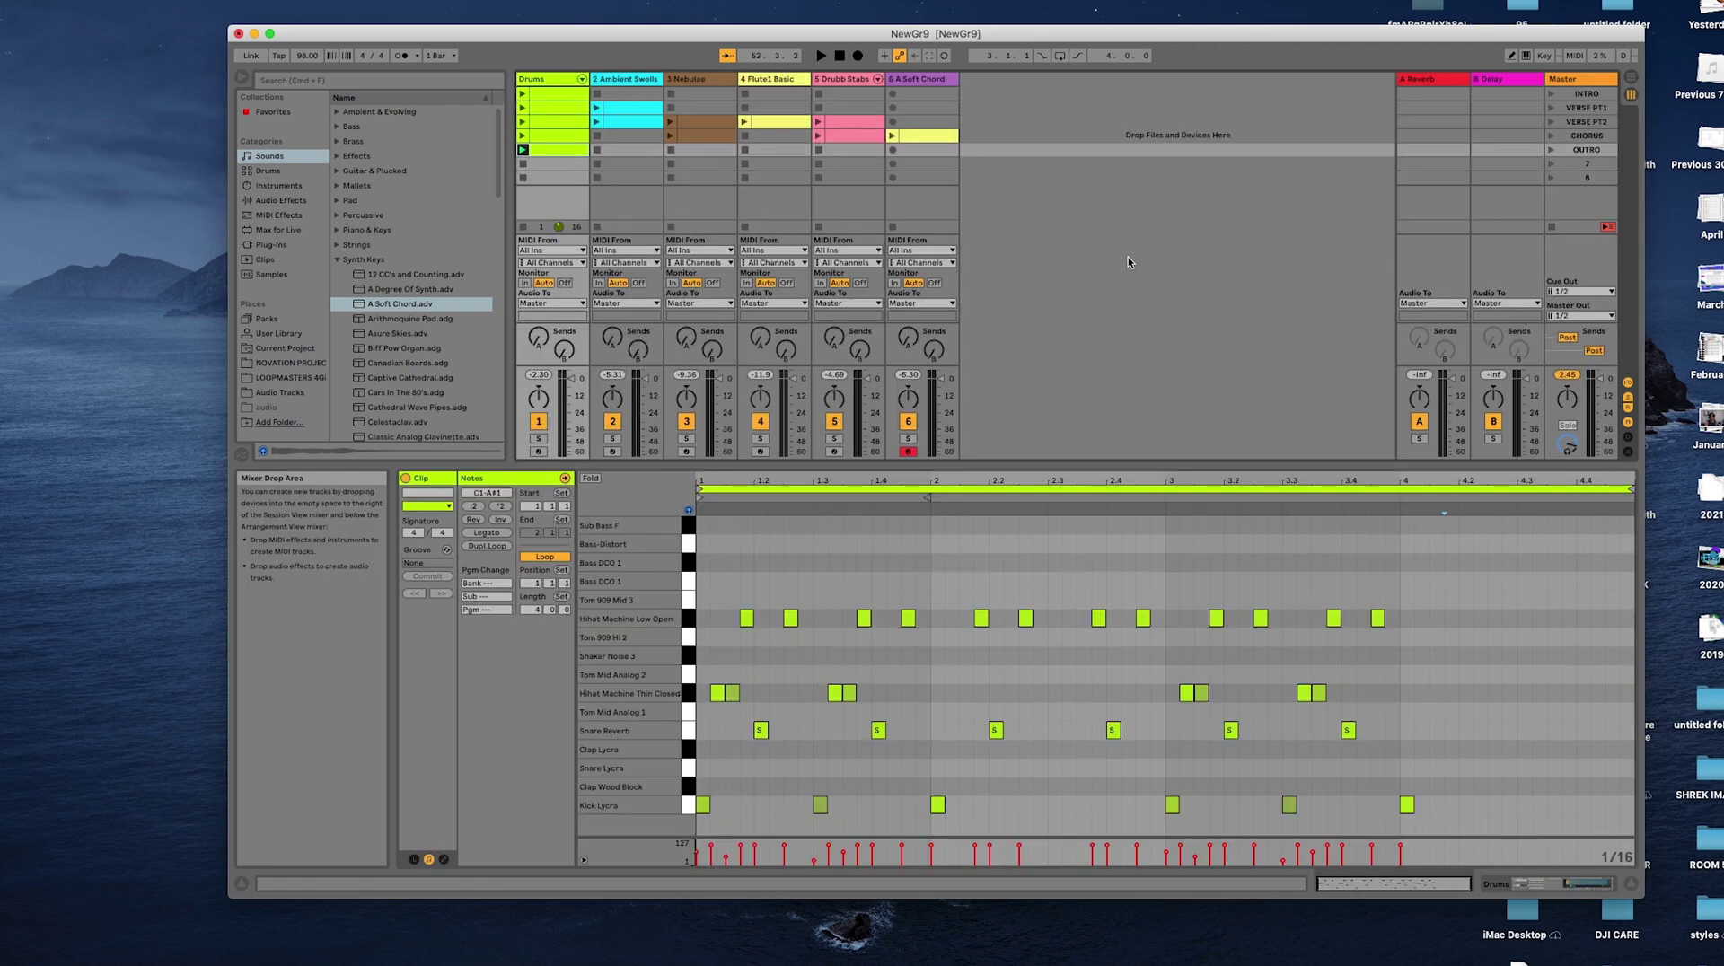